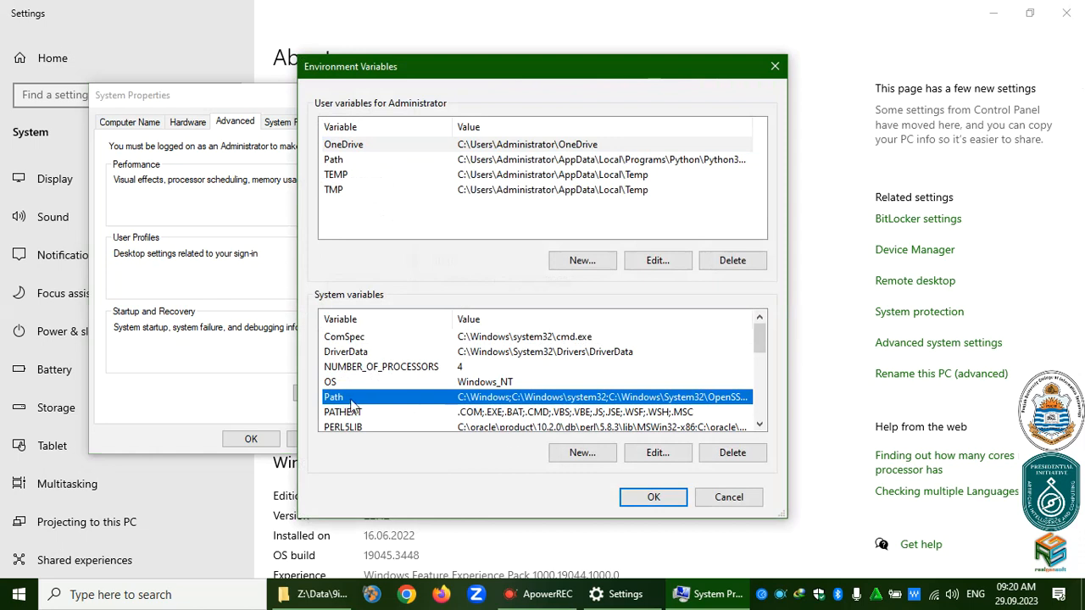
Review the system Path entries, then close Environment Variables, System Properties and Settings.
left_click(651, 456)
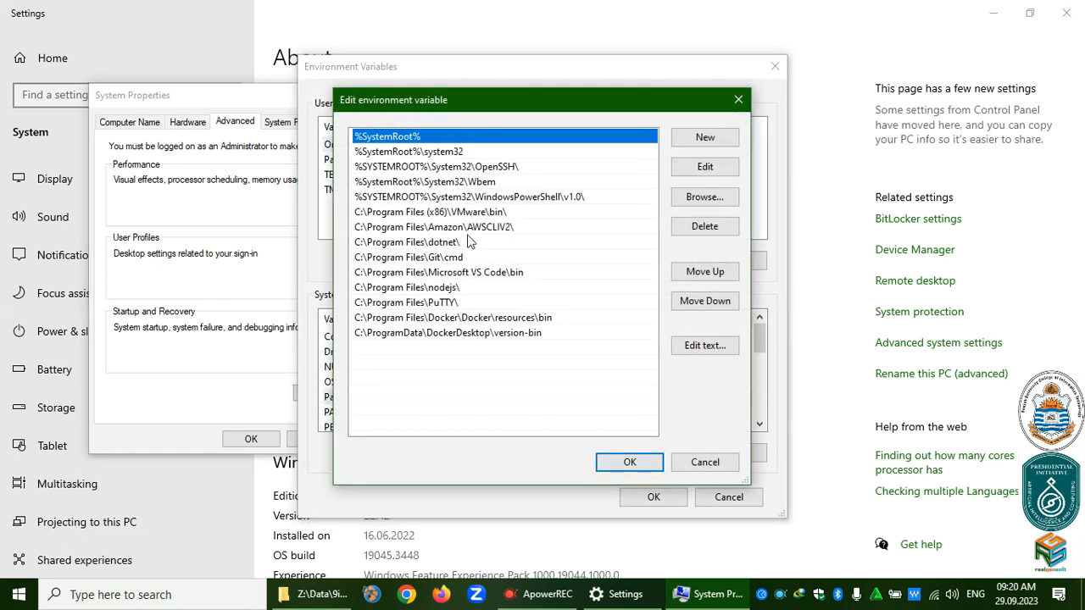
left_click(628, 462)
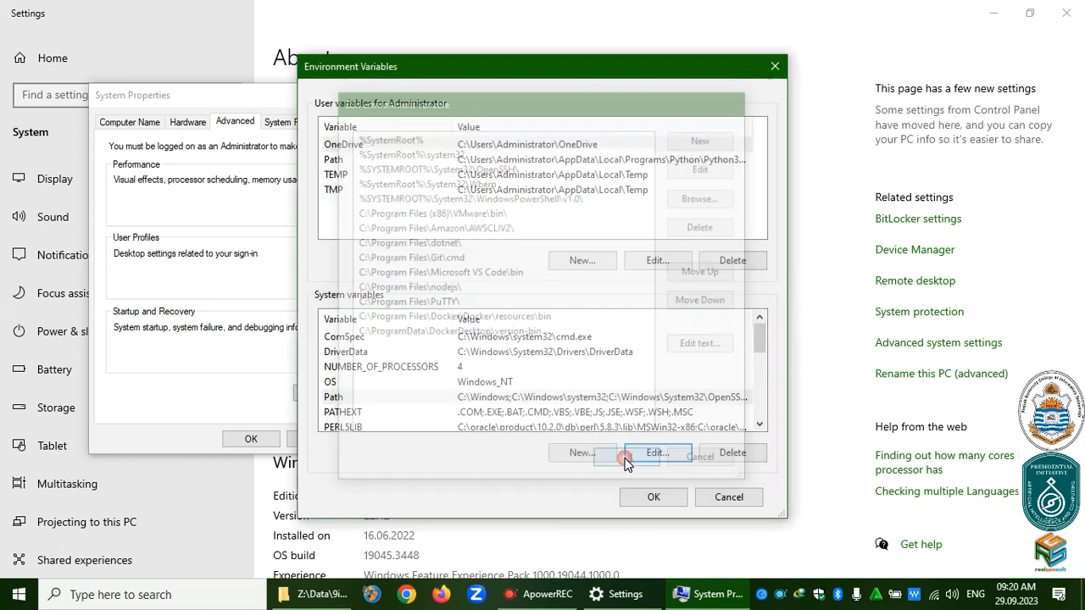
left_click(646, 496)
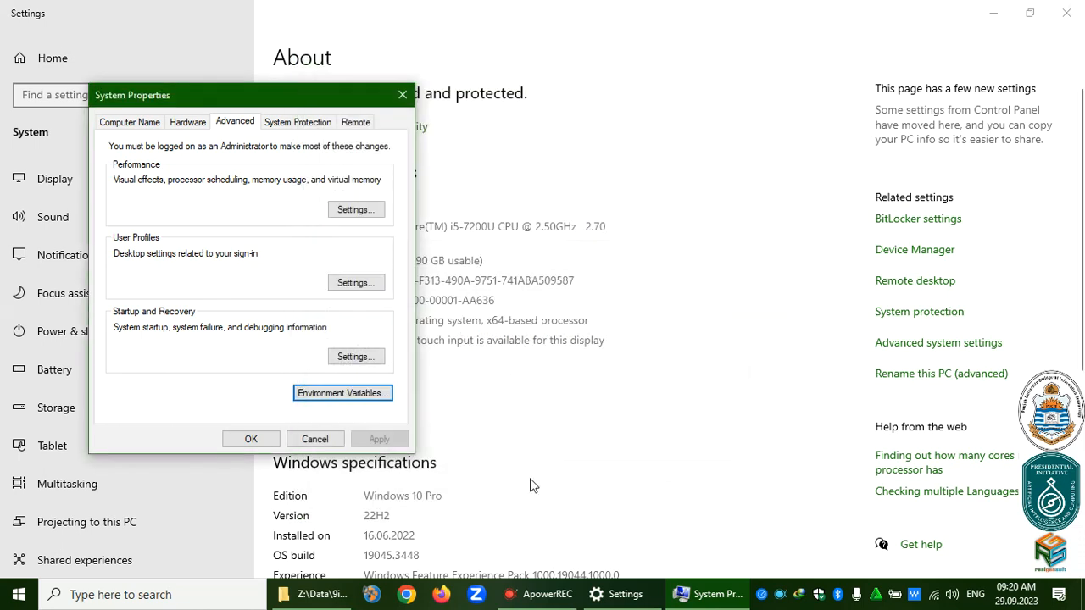
left_click(251, 439)
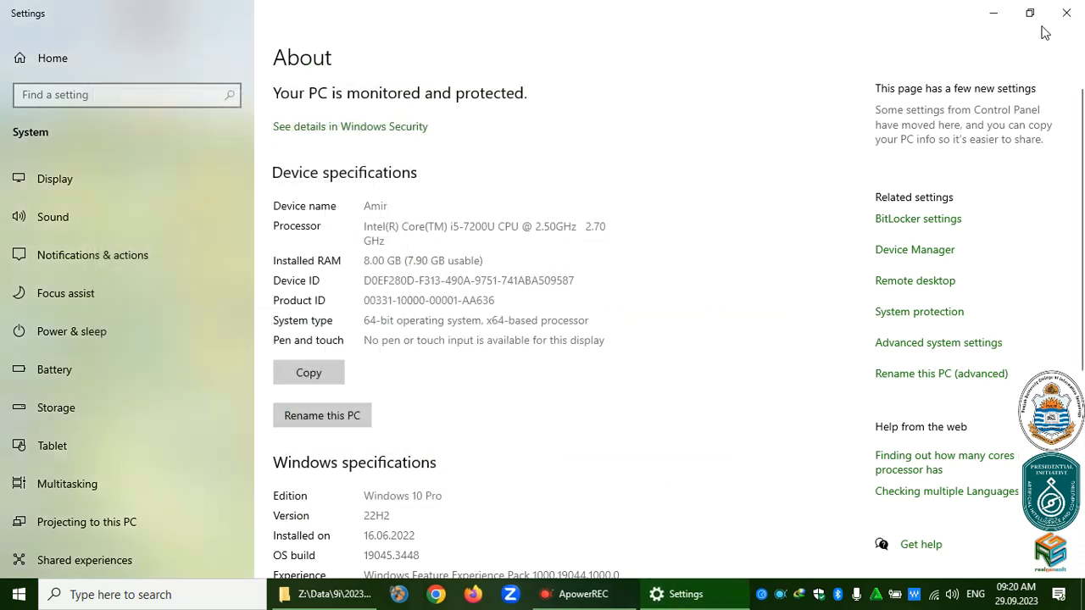
left_click(1066, 13)
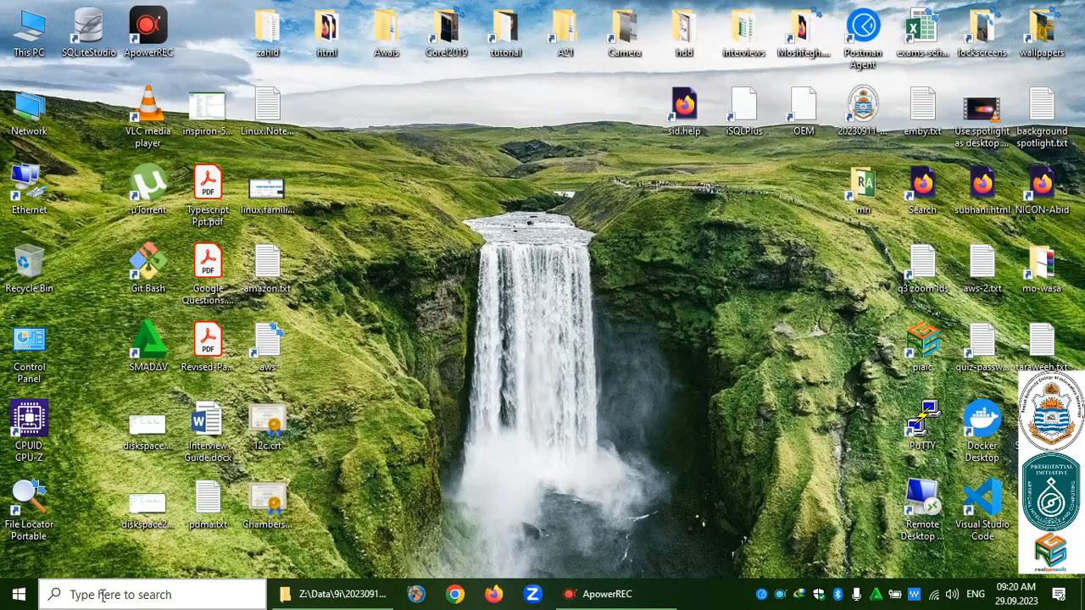
Launch Registry Editor as administrator and browse HKLM\SOFTWARE keys like DefaultUserEnvironment and OBS Studio.
left_click(101, 596)
type("reg")
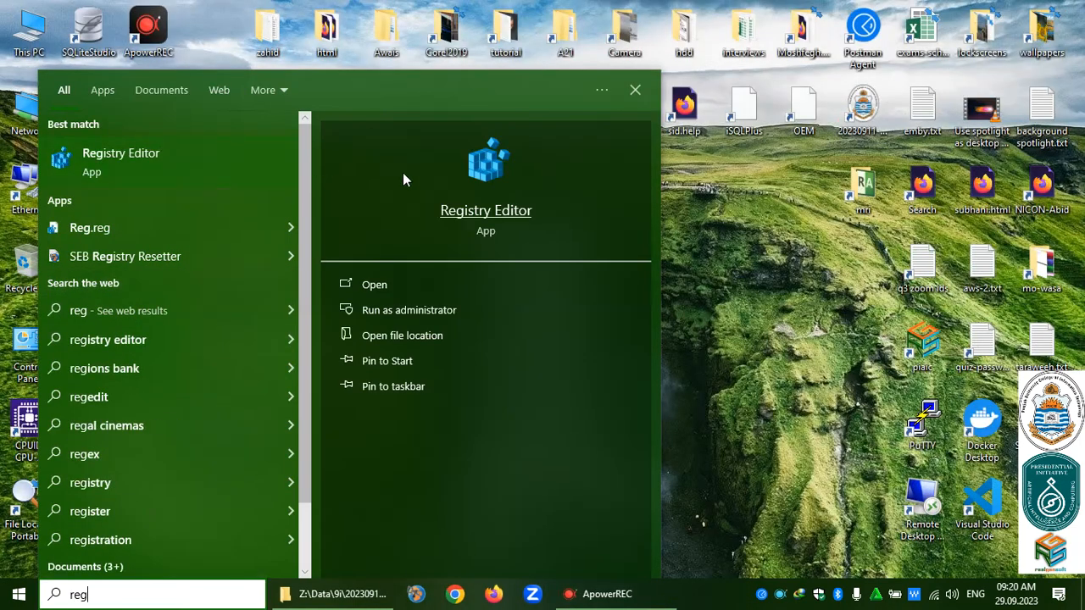
left_click(421, 310)
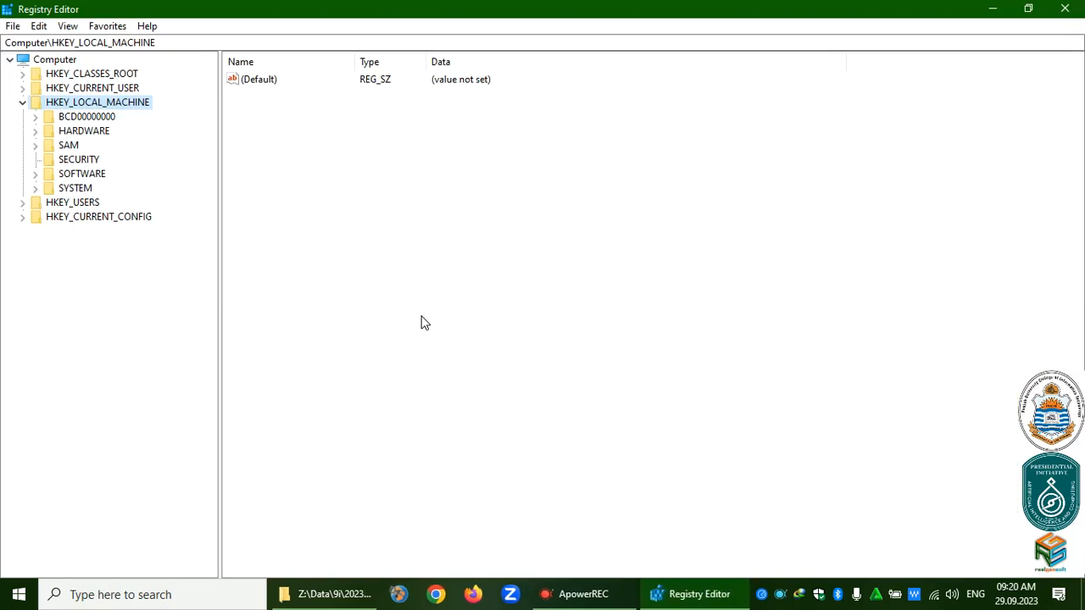
left_click(68, 176)
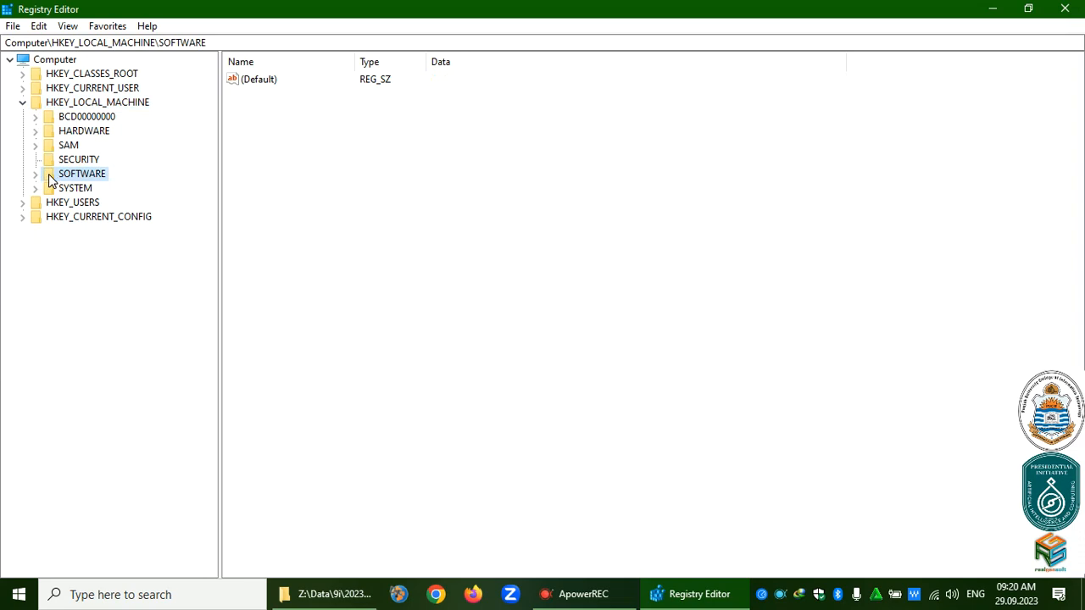
double_click(46, 175)
left_click(82, 188)
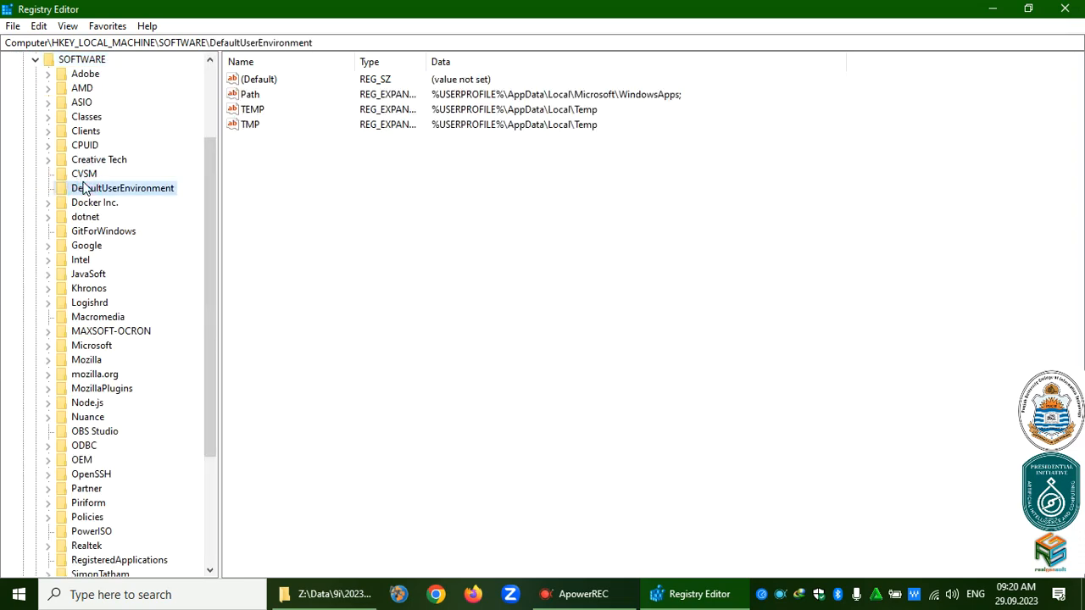
key("o")
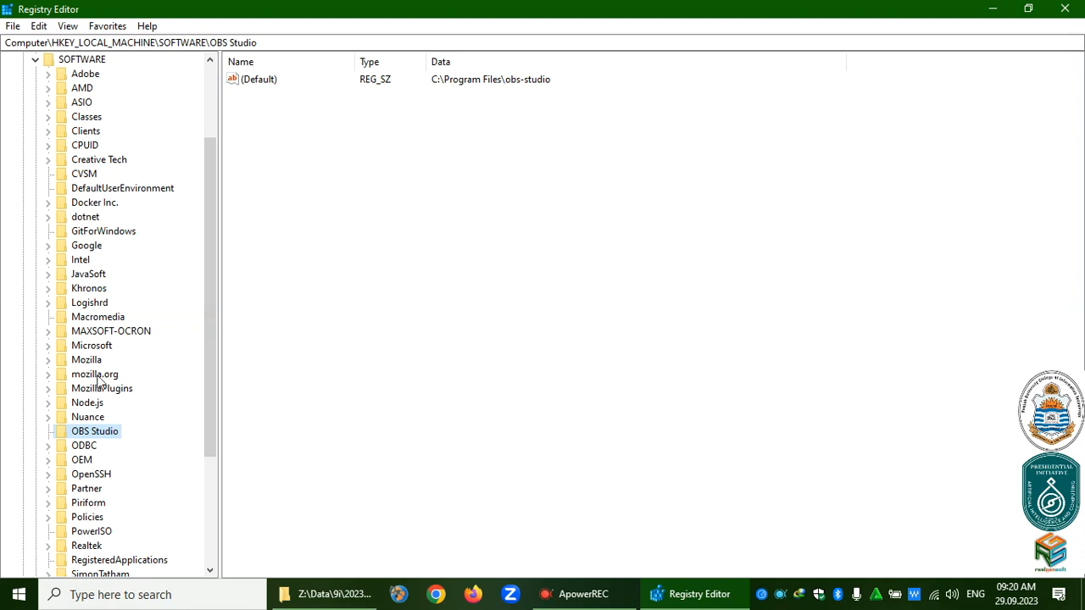
left_click(34, 61)
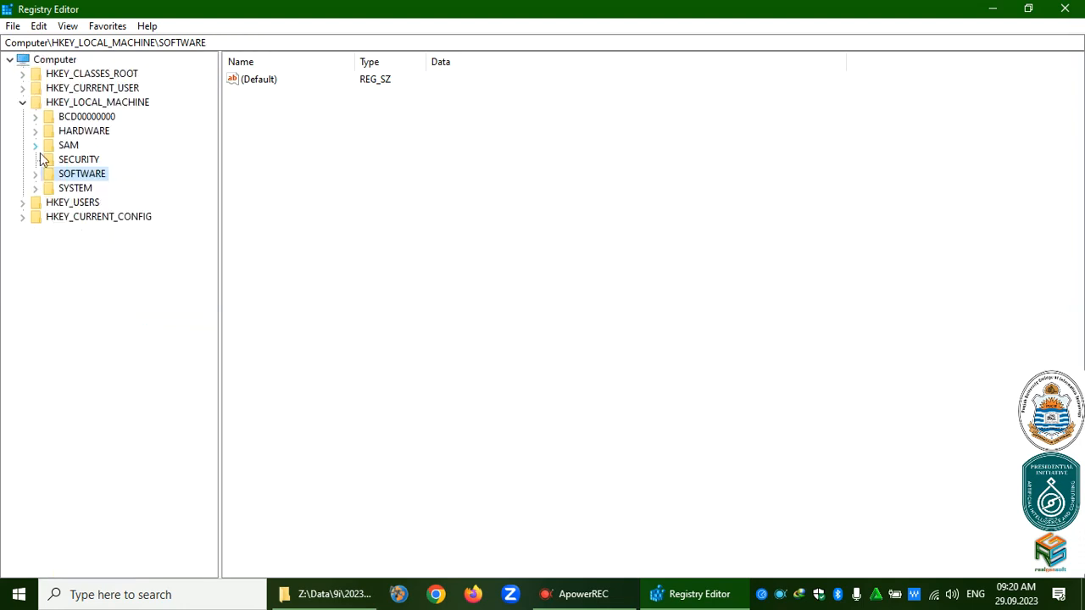
Browse SYSTEM\ControlSet001\Services (AarSvc, OneSyncSvc), then collapse back to the top-level hives.
left_click(47, 190)
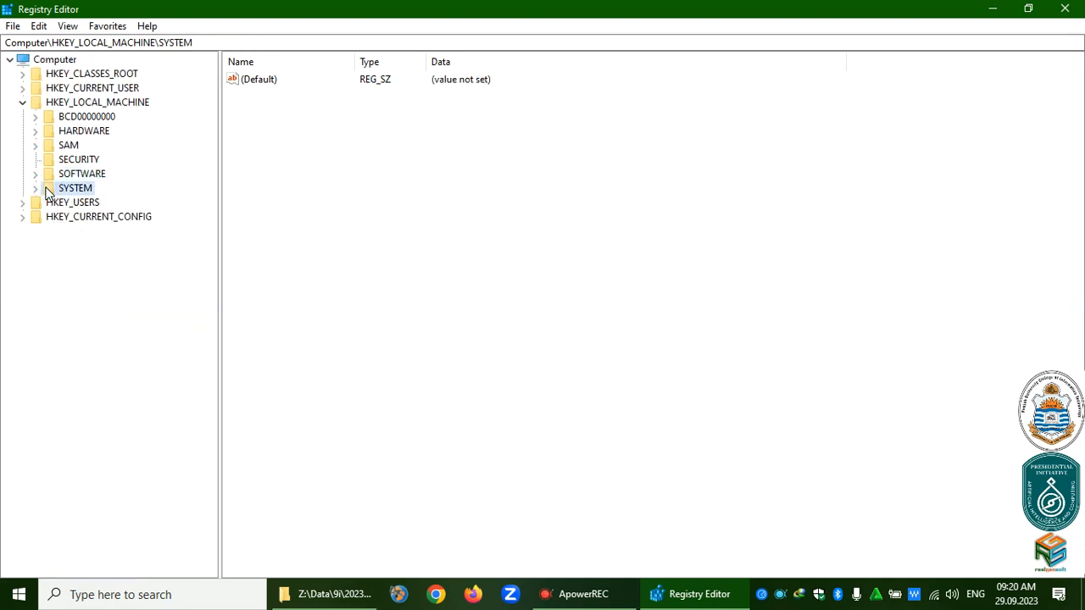
double_click(47, 190)
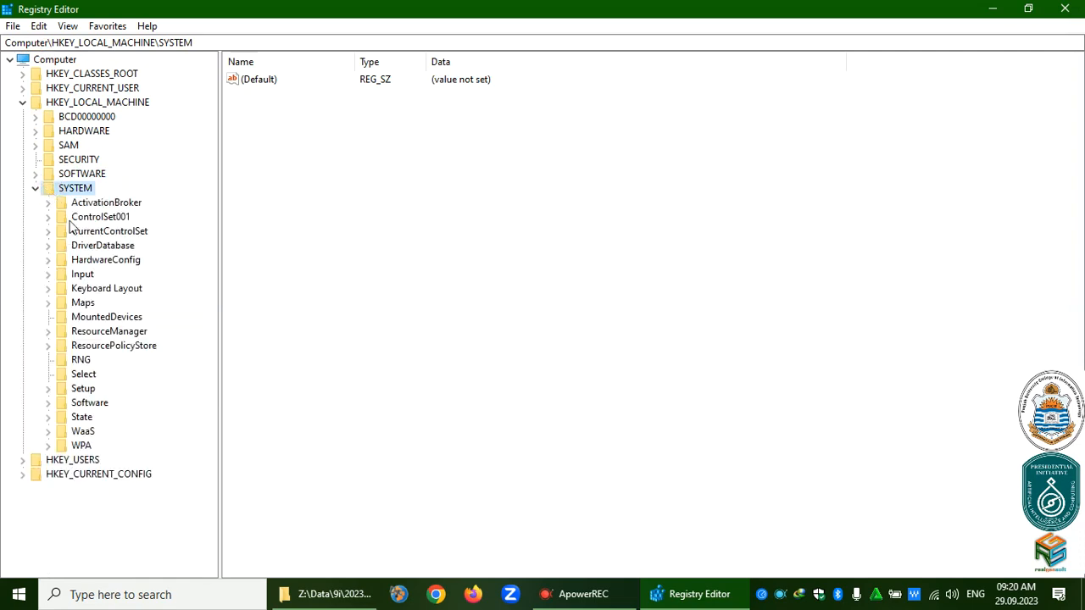
left_click(71, 220)
double_click(70, 218)
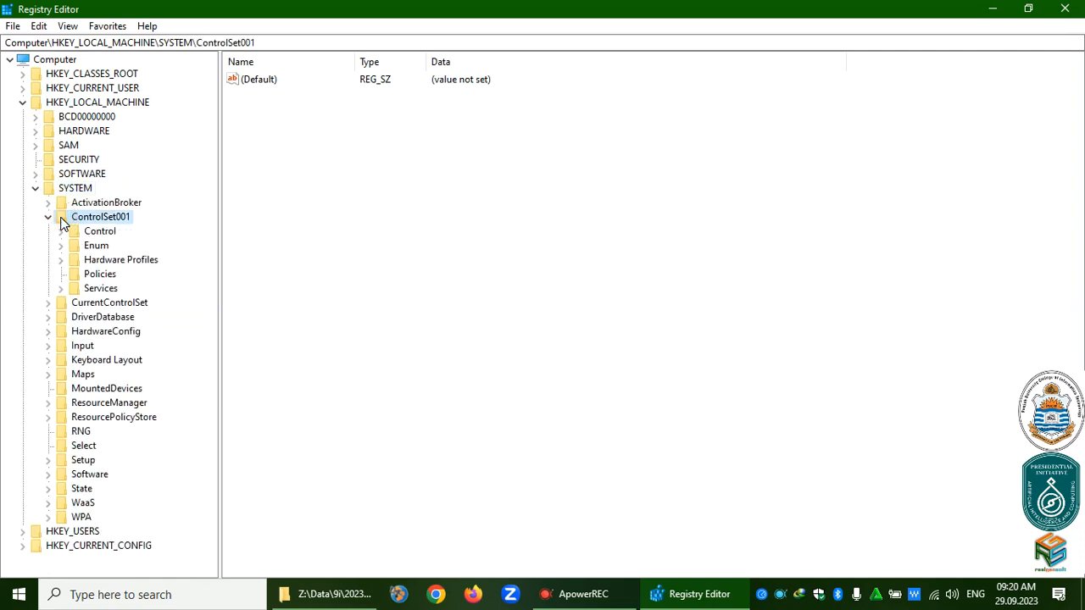
left_click(73, 289)
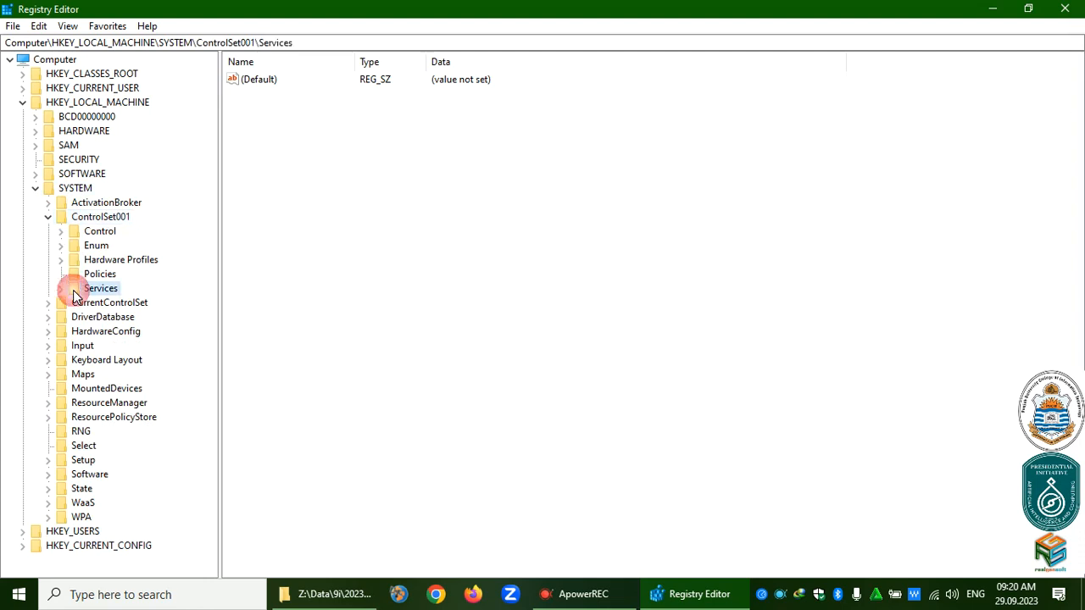
double_click(73, 290)
left_click(113, 347)
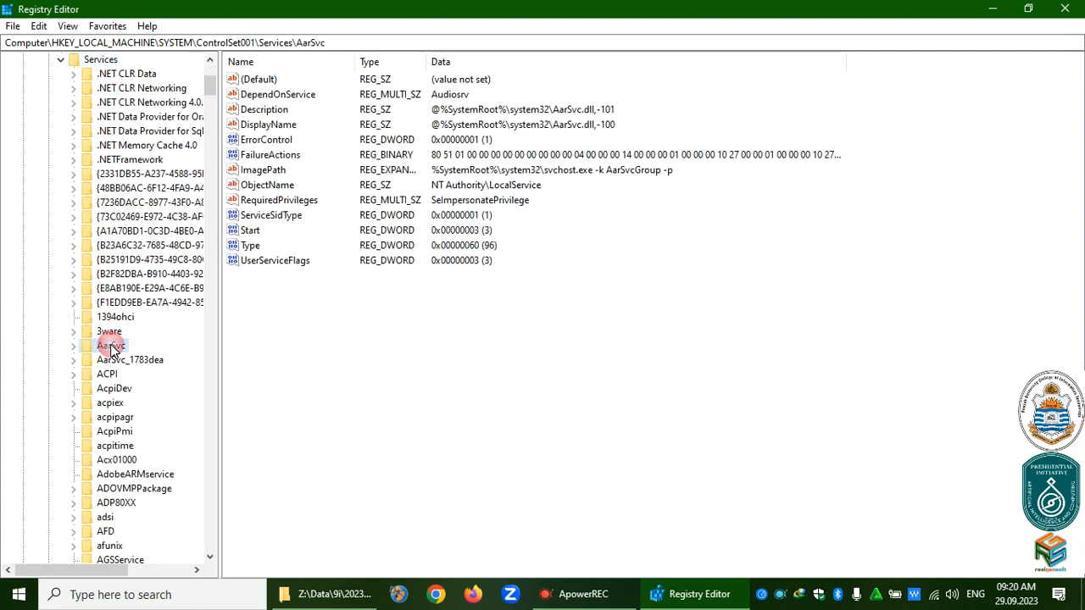
key("o")
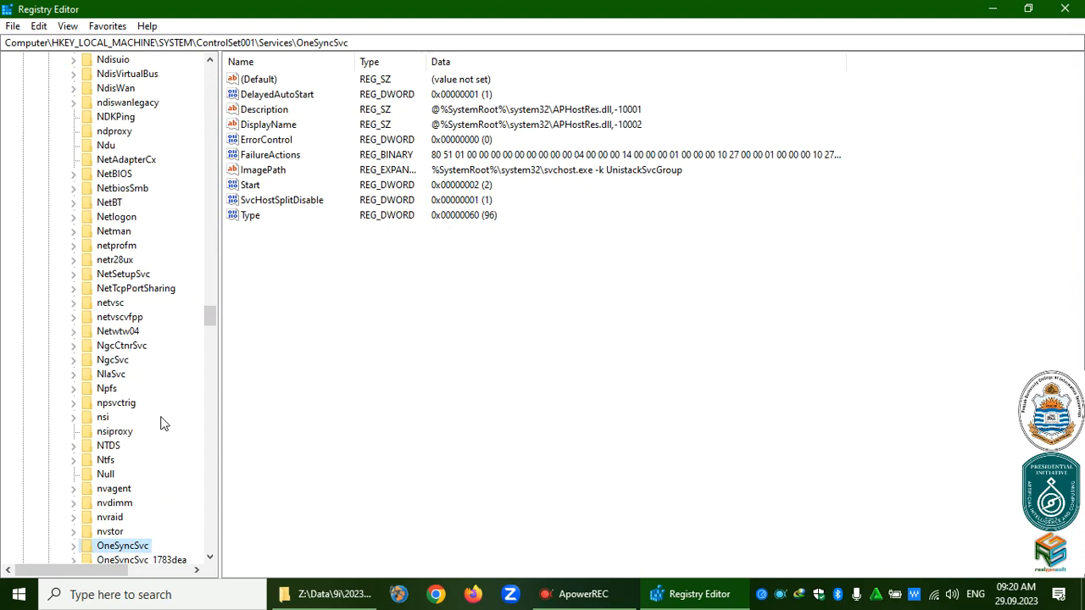
left_click(209, 557)
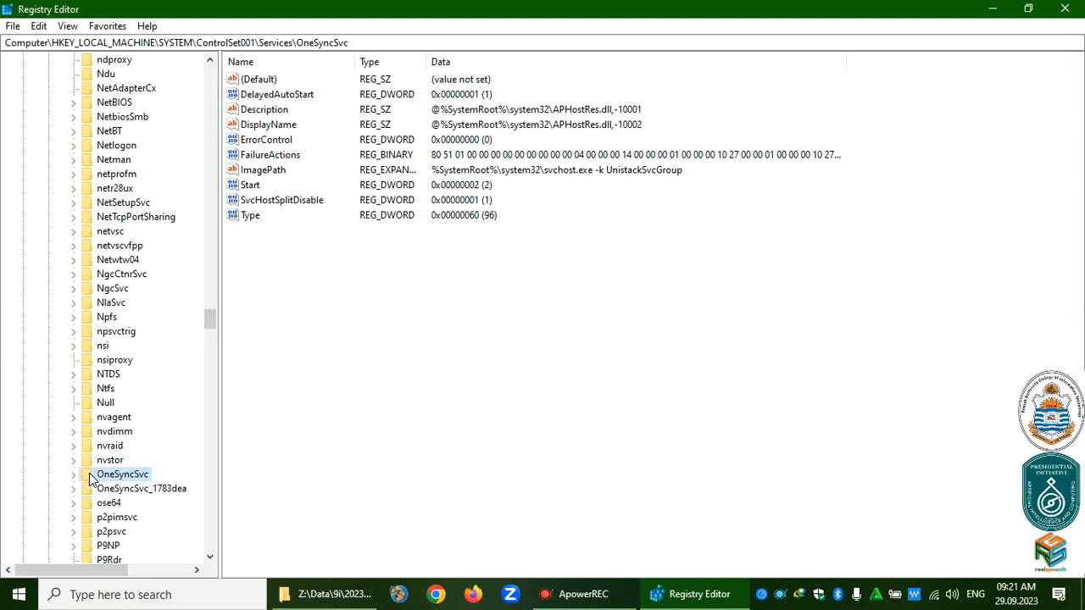
key("Left")
key("Left")
key("Left")
key("Left")
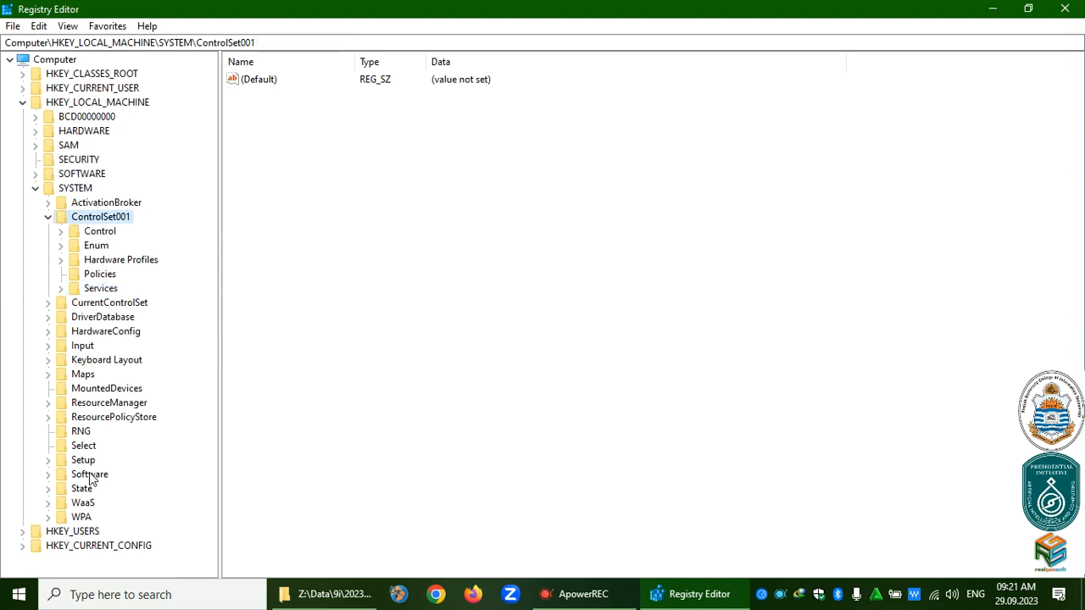
key("Left")
key("Left")
key("Left")
key("Left")
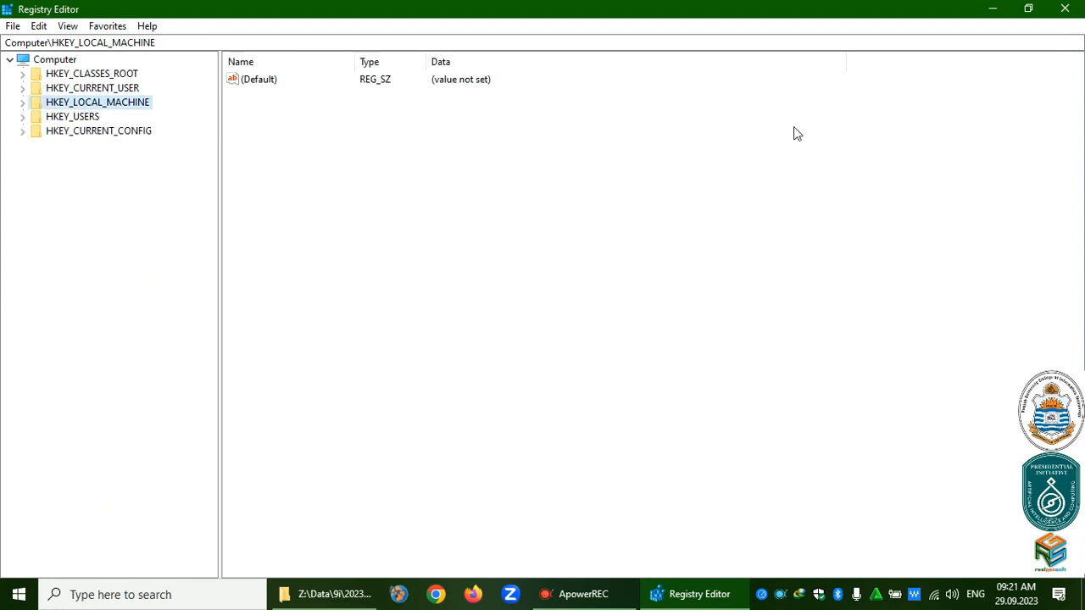
Close Registry Editor and go to Z:\uninstal\oracle\12c\12201\database in File Explorer.
left_click(1062, 12)
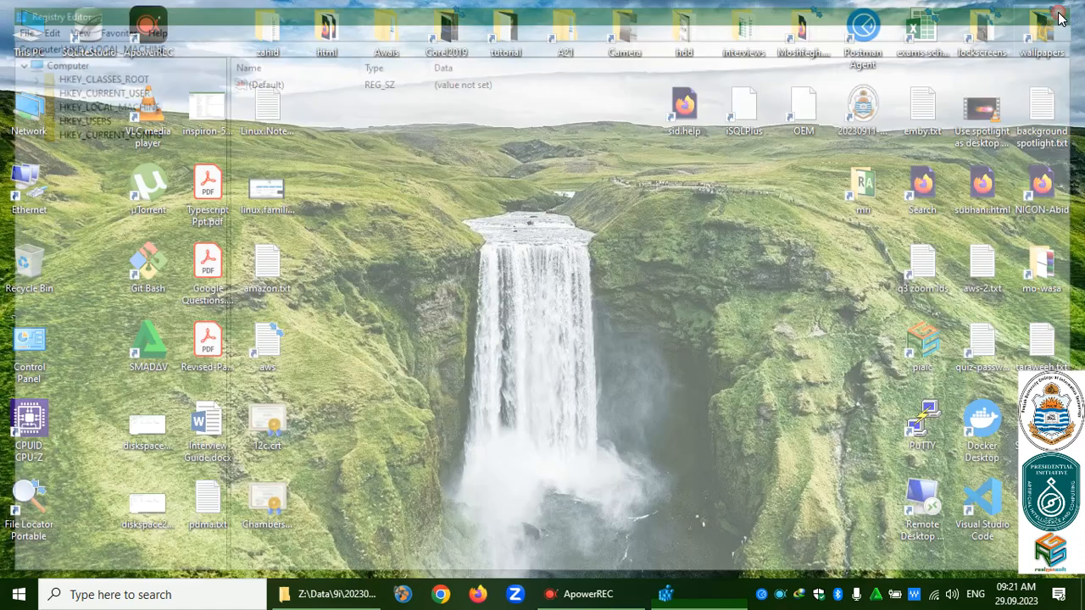
left_click(349, 594)
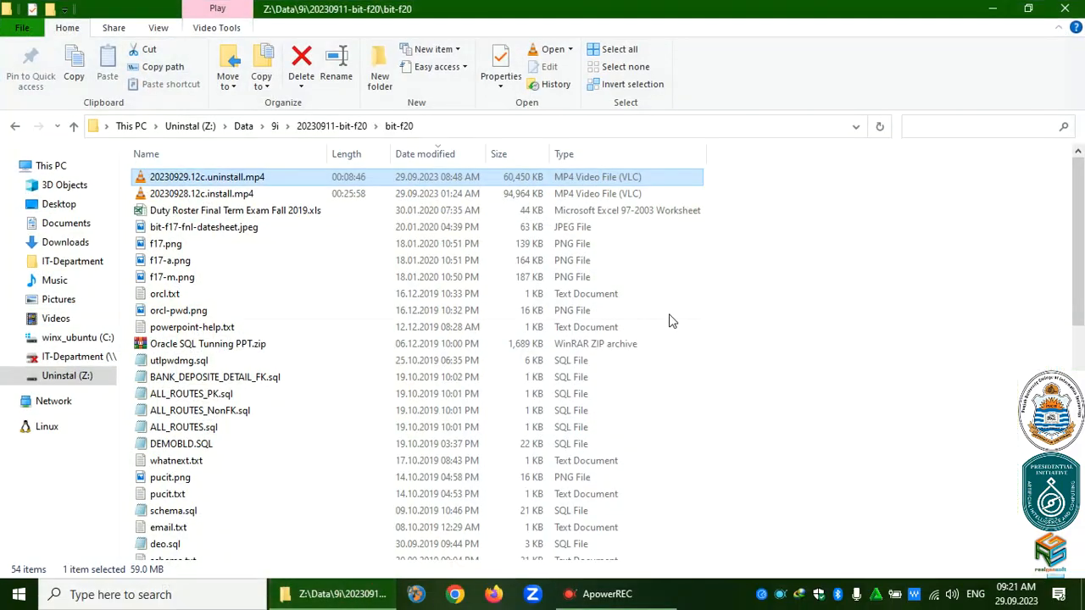
left_click(208, 126)
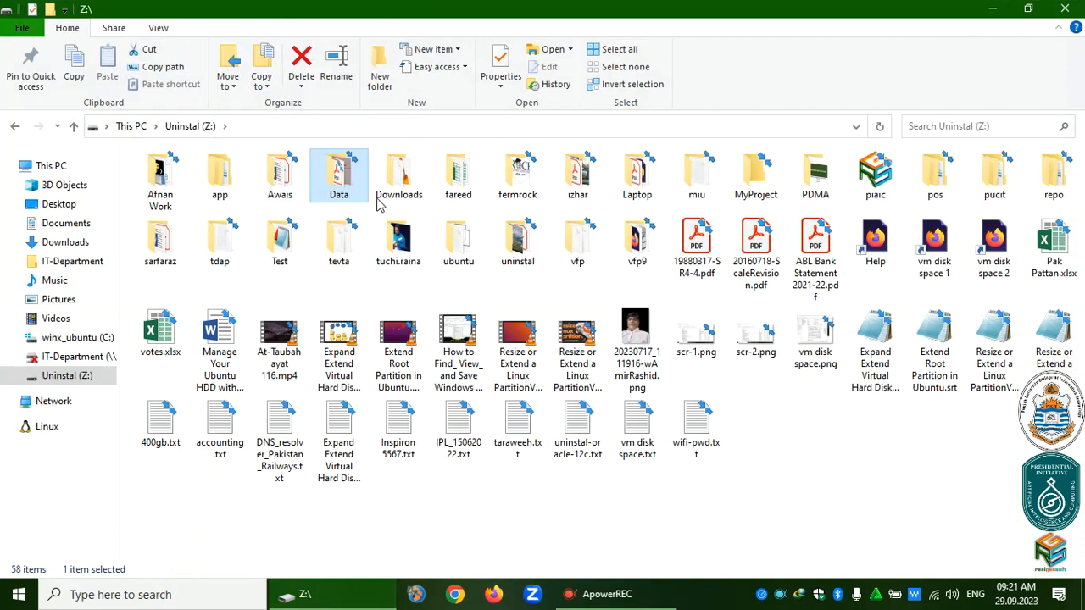
double_click(517, 247)
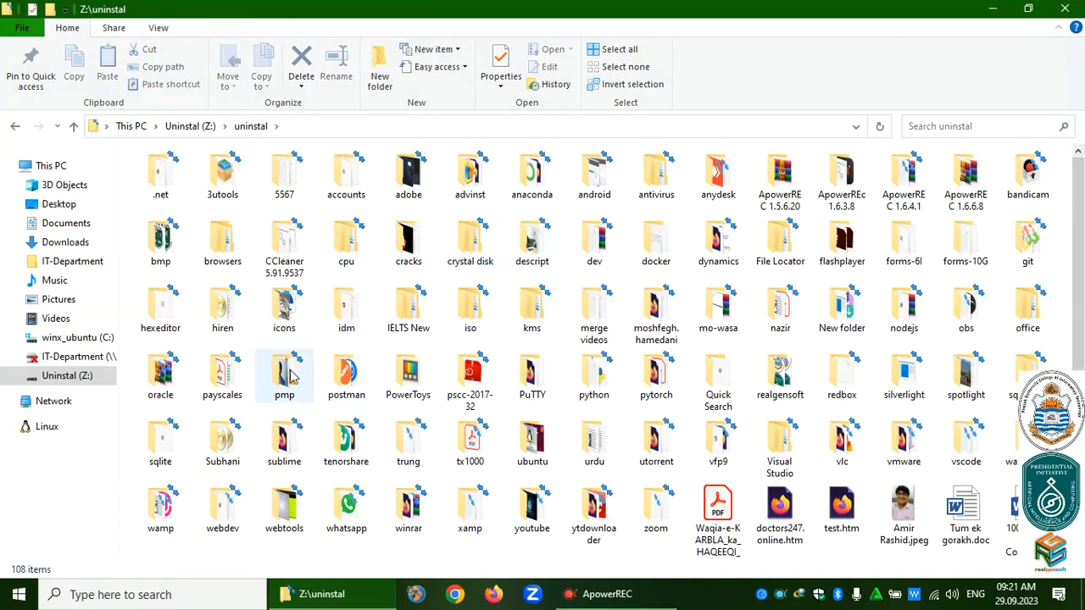
double_click(175, 387)
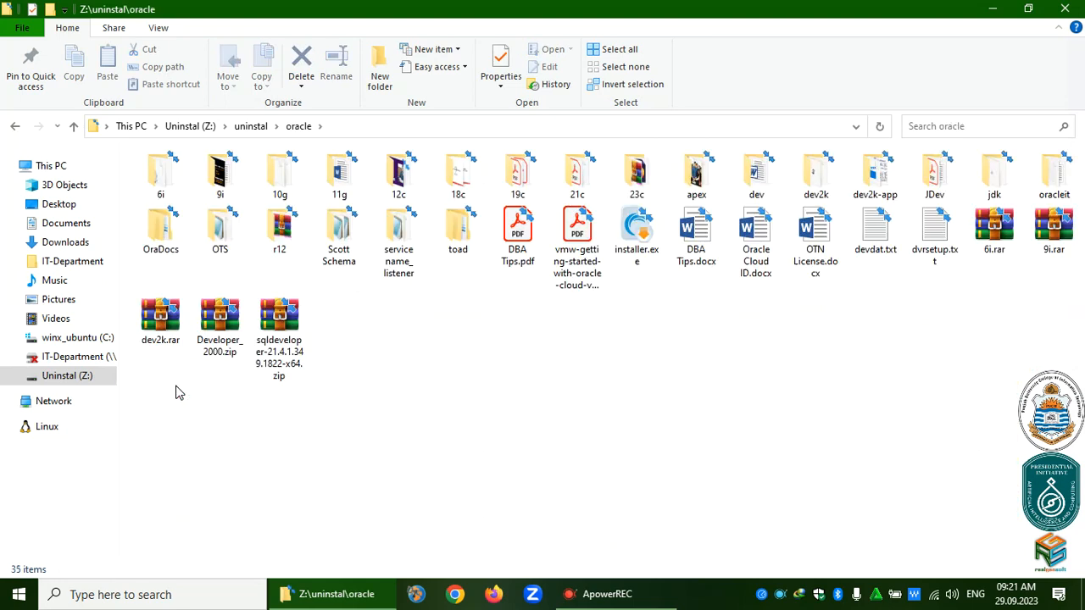
double_click(403, 174)
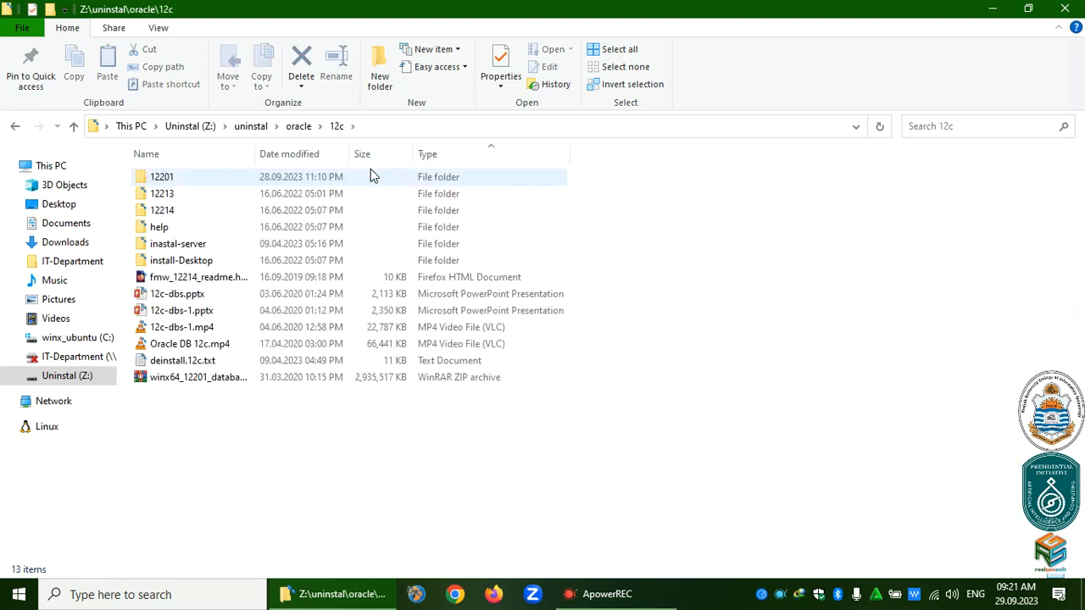
double_click(144, 185)
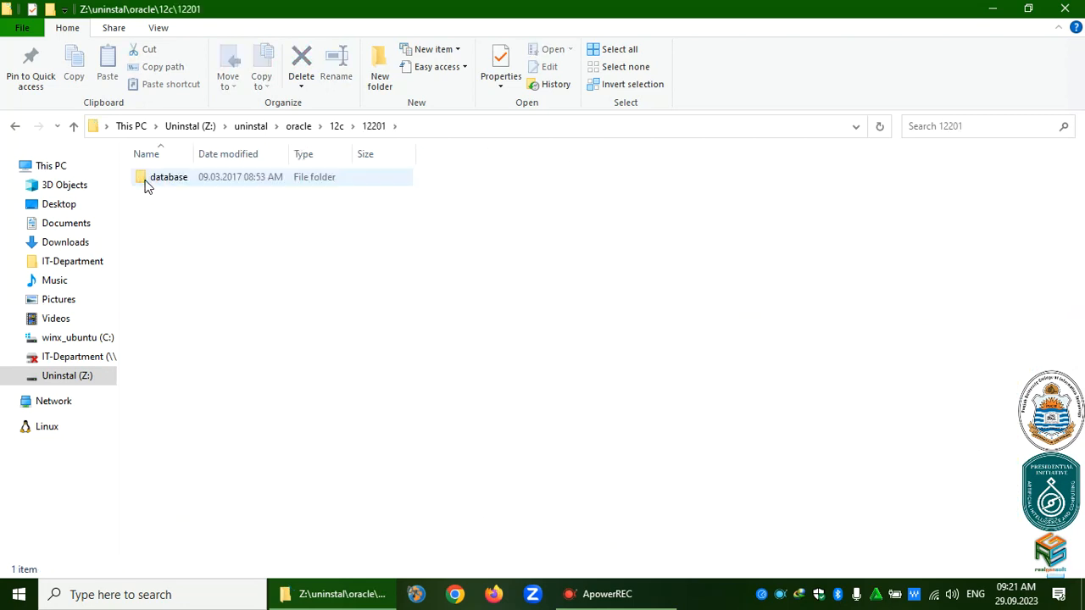
double_click(144, 185)
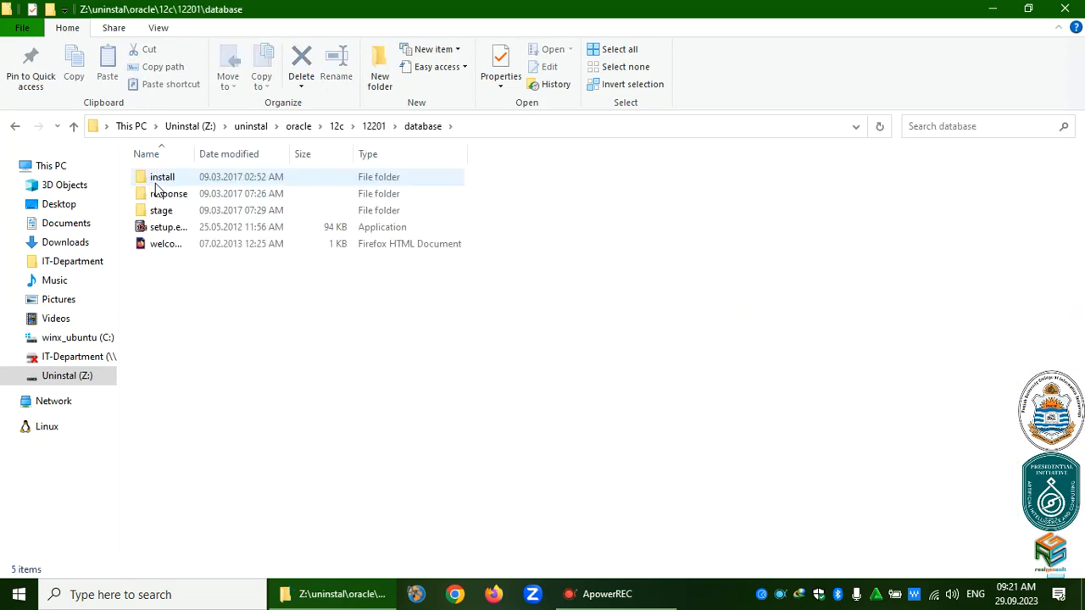
Run setup.exe from the database folder as administrator.
left_click(165, 181)
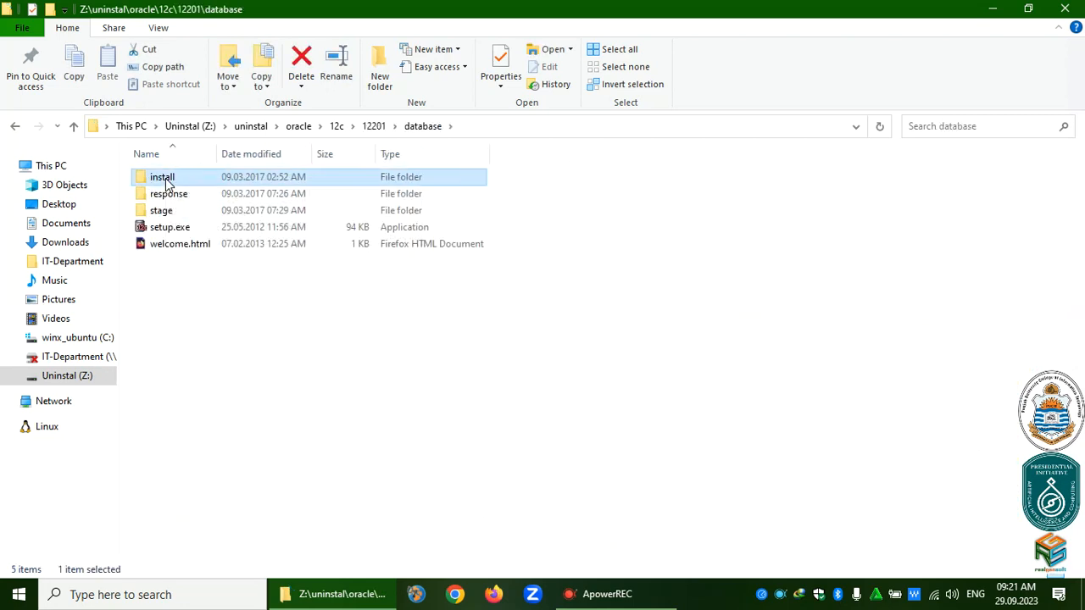
left_click(190, 231)
right_click(190, 234)
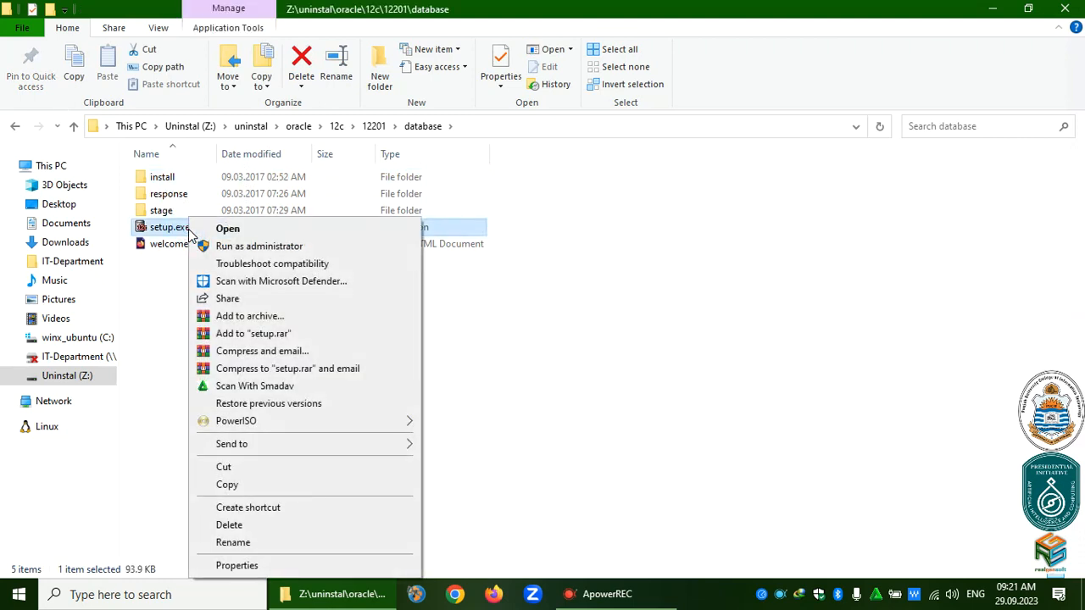
left_click(489, 127)
left_click(489, 127)
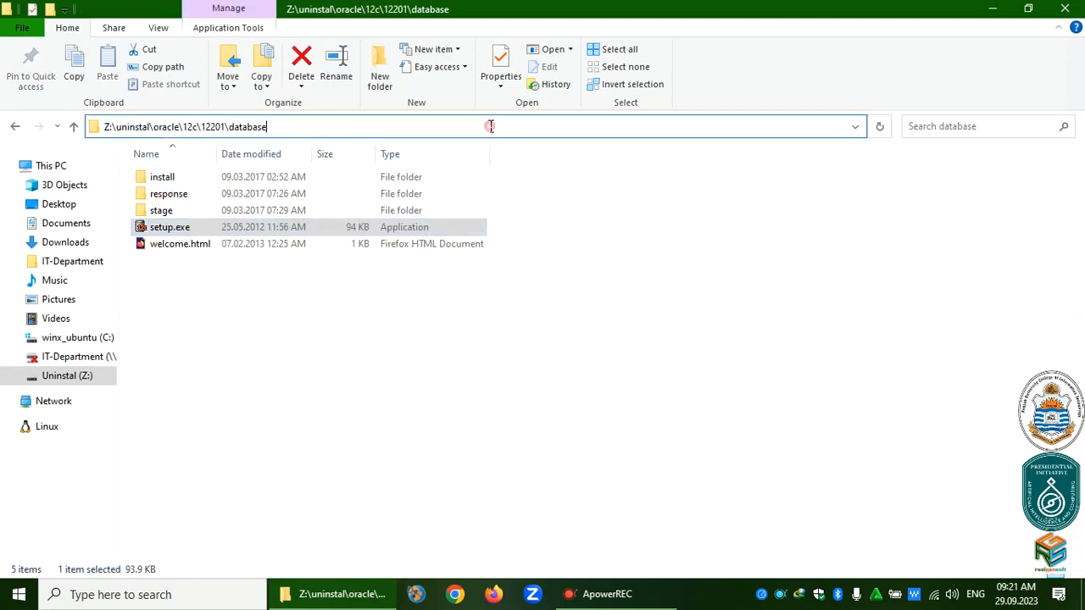
right_click(142, 238)
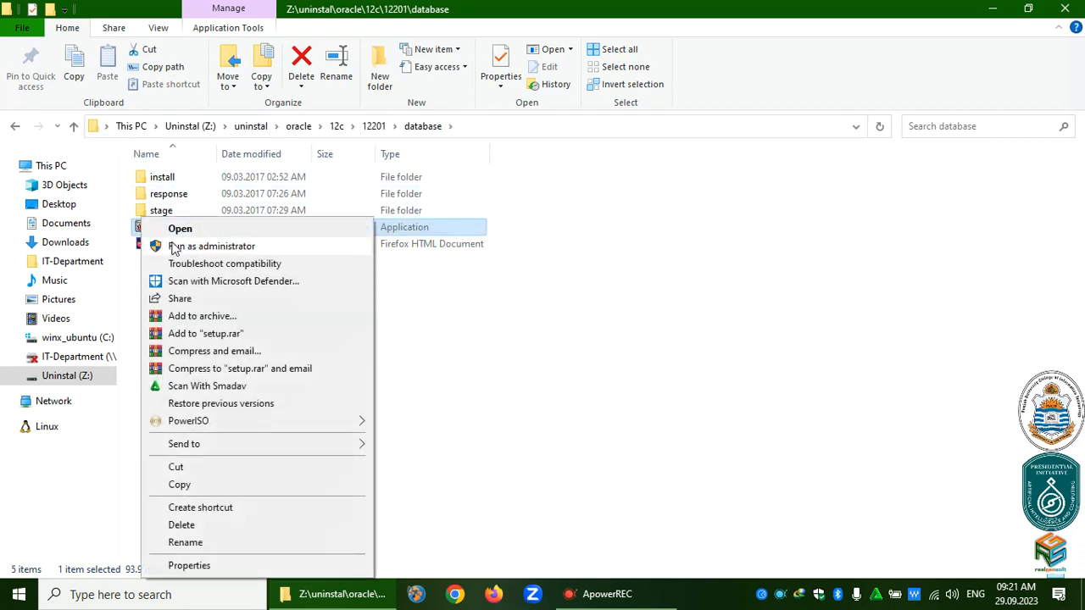
left_click(174, 246)
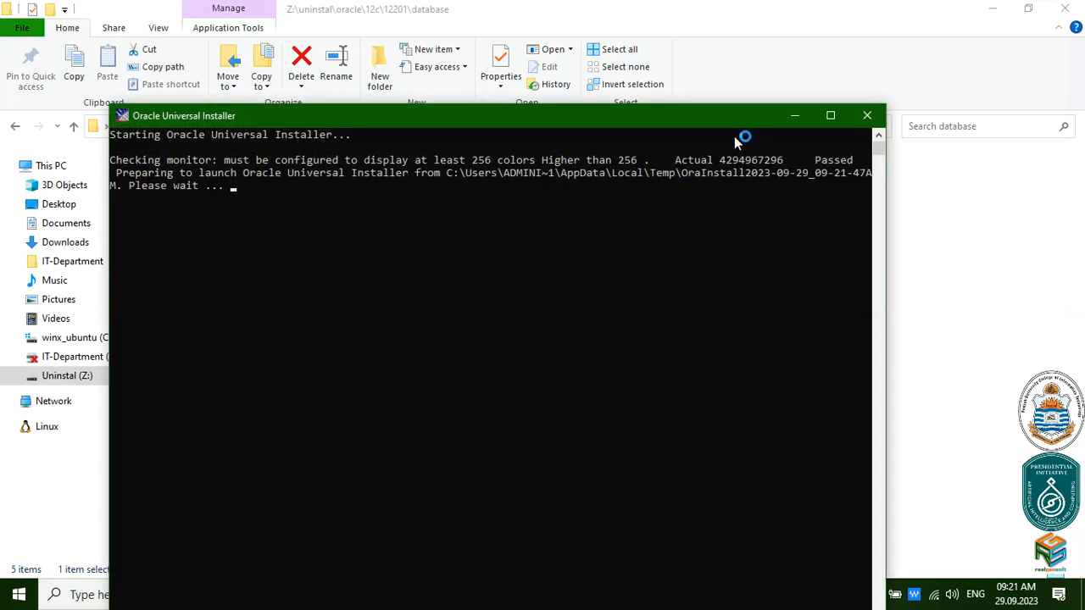
Minimize File Explorer, then resize the Oracle Universal Installer console and move it lower.
left_click(993, 9)
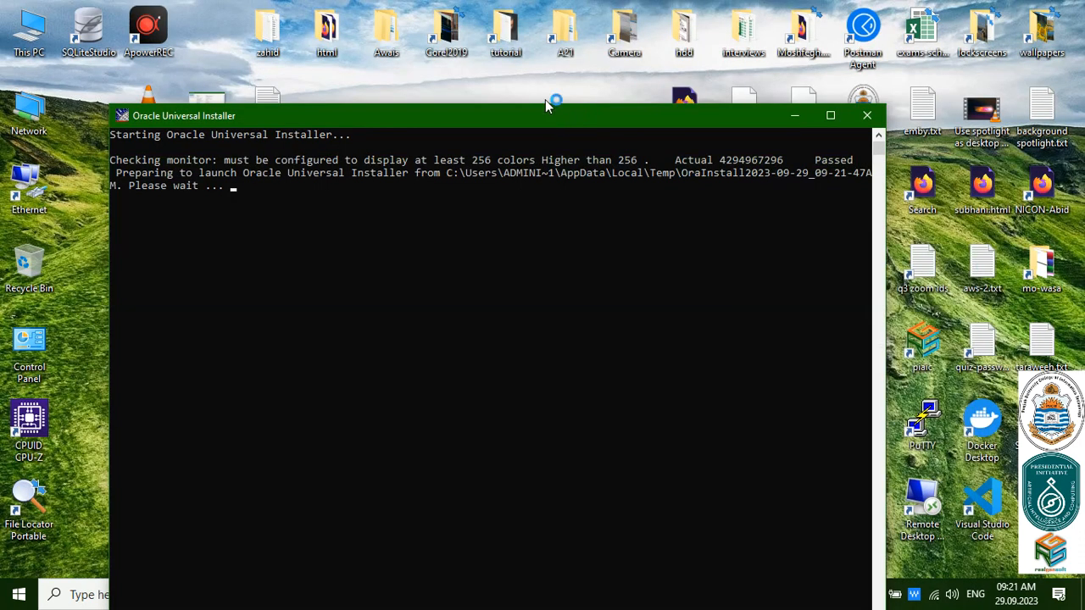
left_click_drag(547, 104, 545, 51)
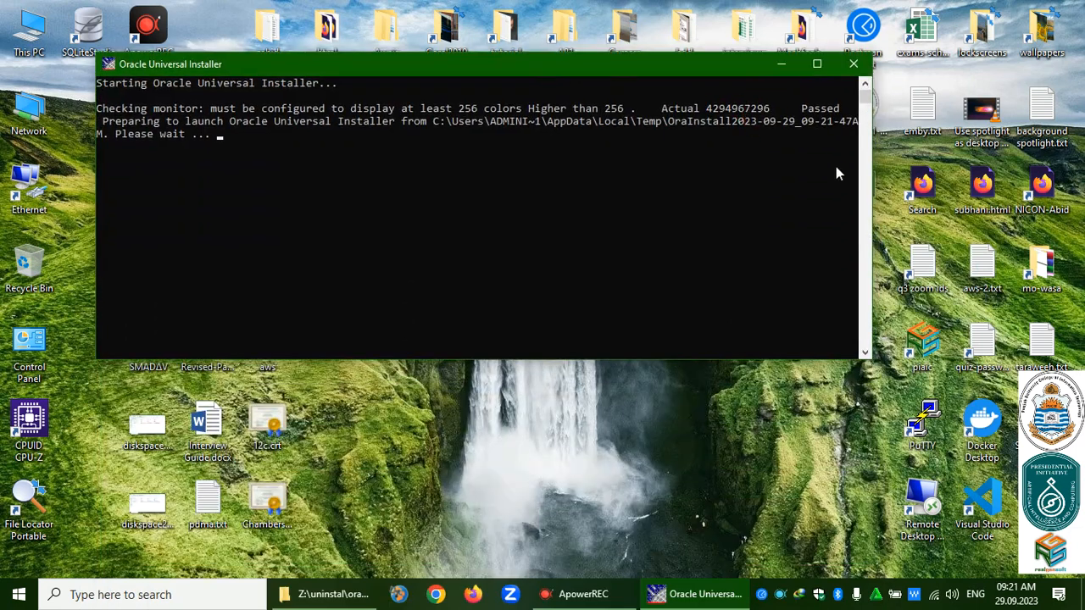
left_click_drag(872, 183, 1000, 183)
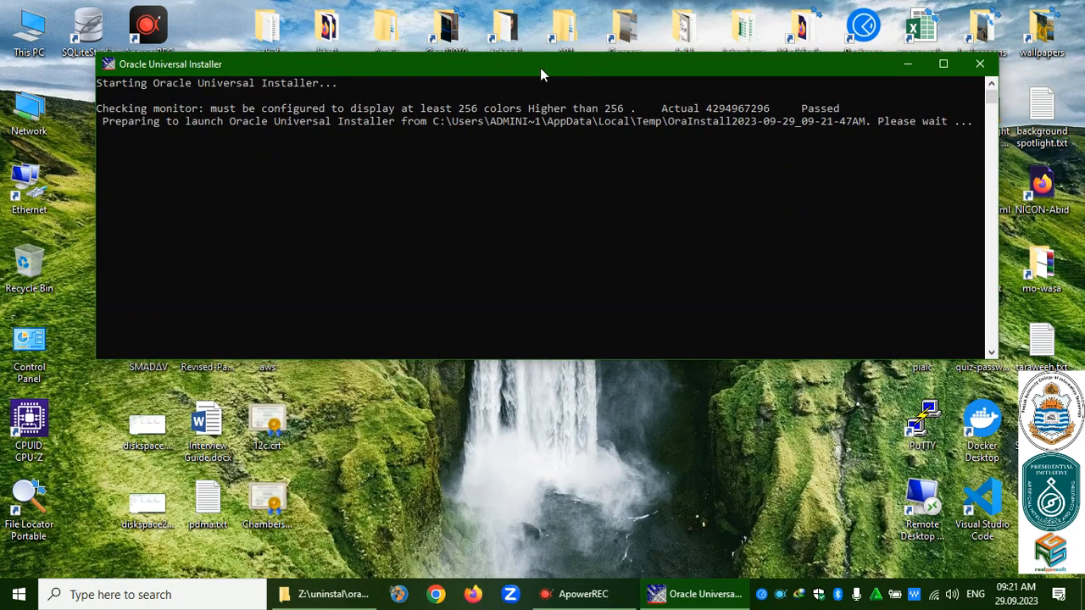
left_click_drag(540, 358, 509, 161)
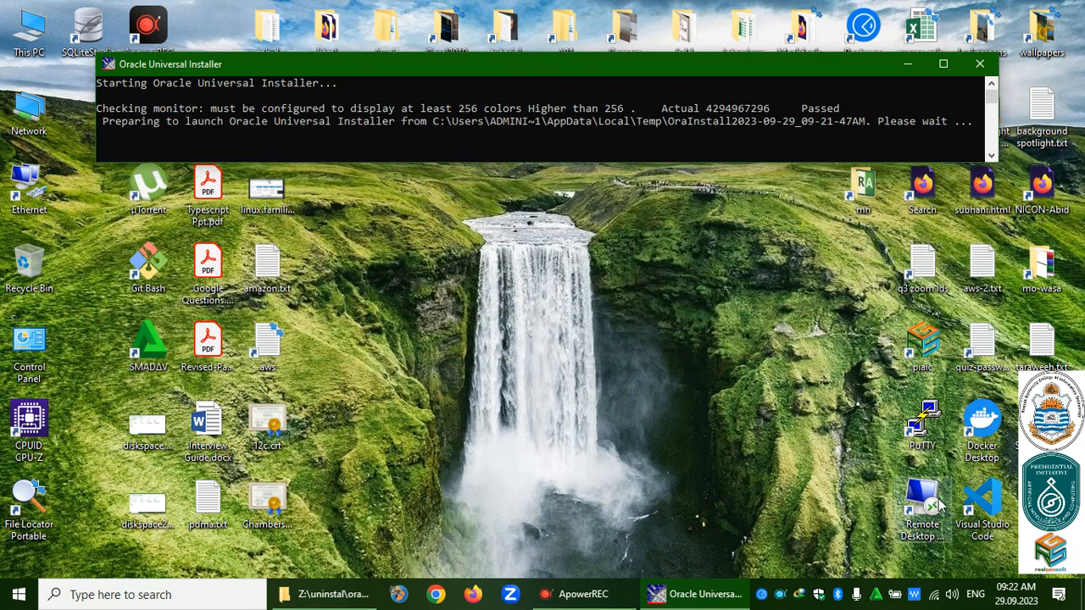
left_click_drag(596, 72, 598, 217)
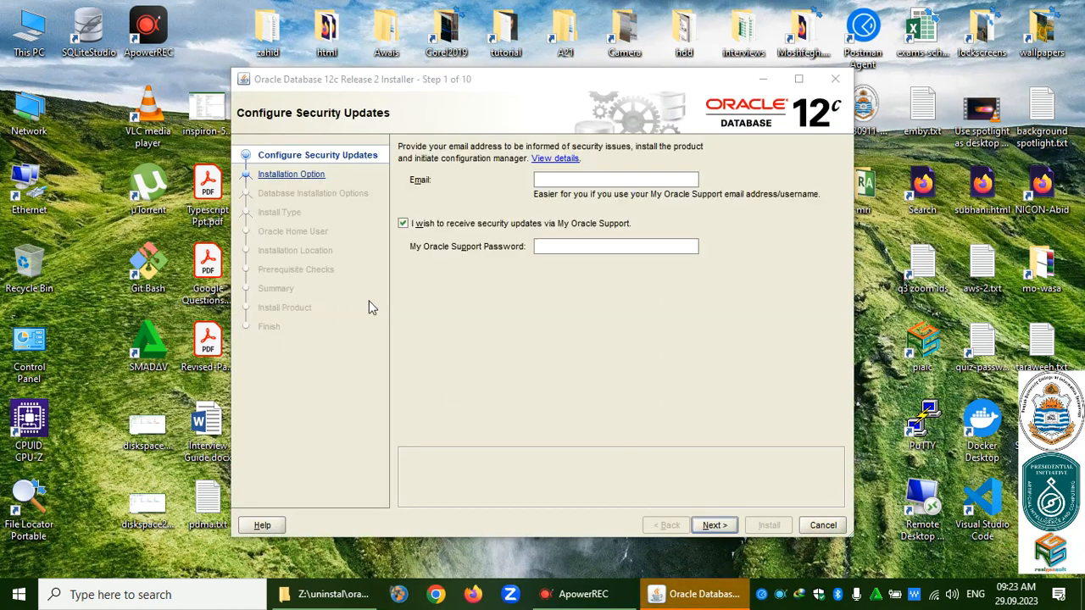
Opt out of security updates and confirm continuing without an email address.
left_click(480, 216)
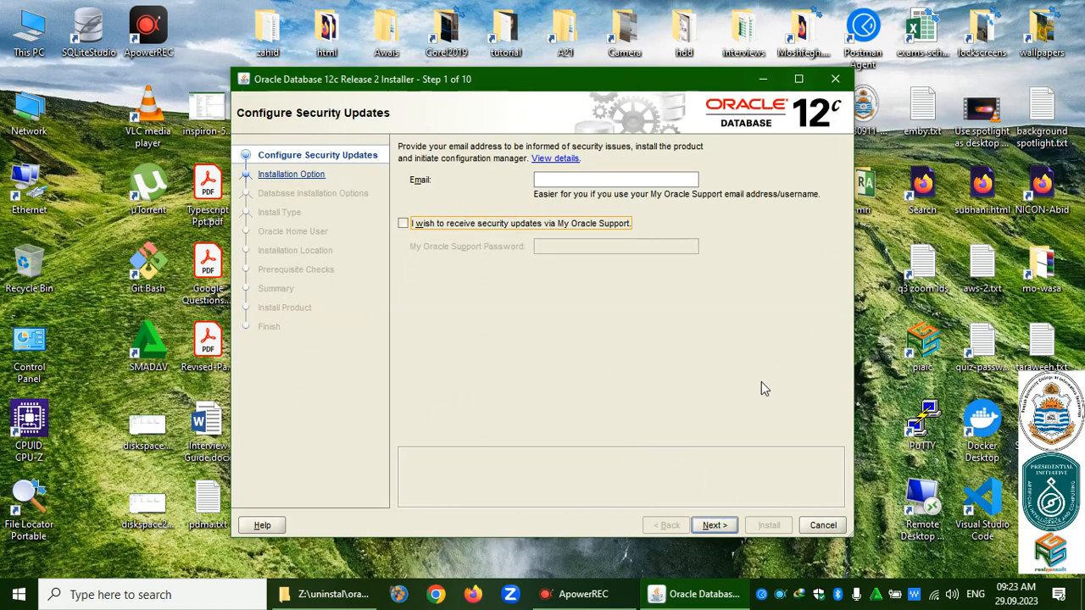
left_click(715, 525)
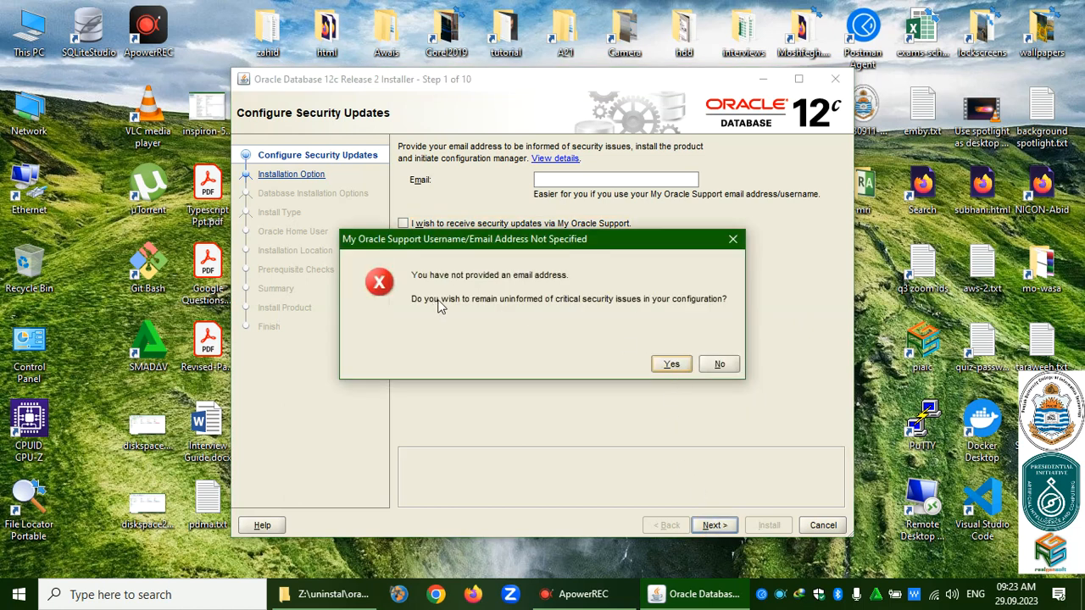
left_click(671, 365)
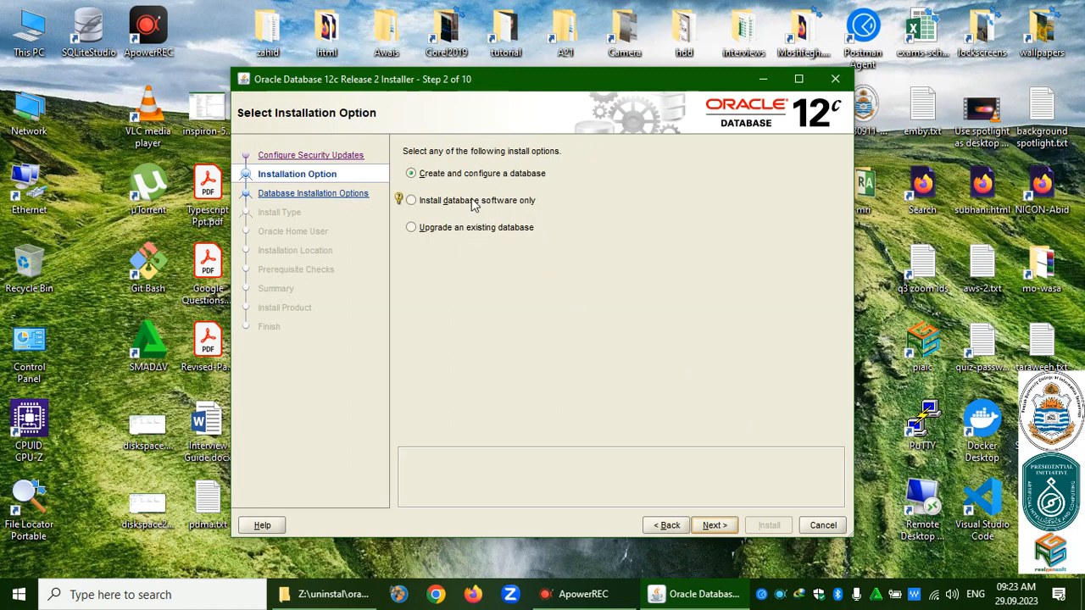
Choose Create and configure a database, Server class, and single instance installation.
left_click(715, 525)
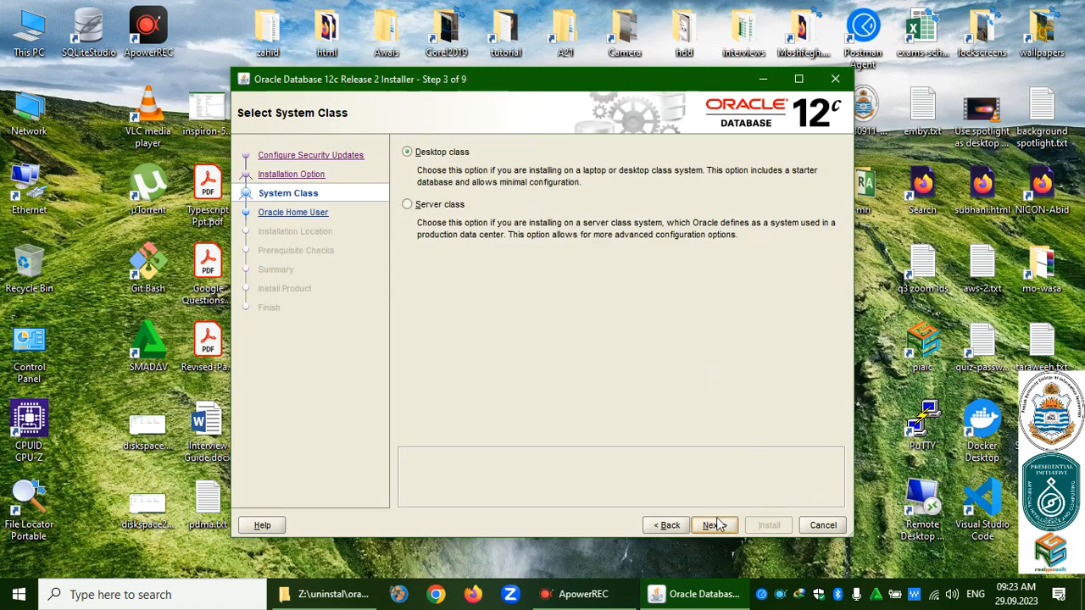
left_click(408, 204)
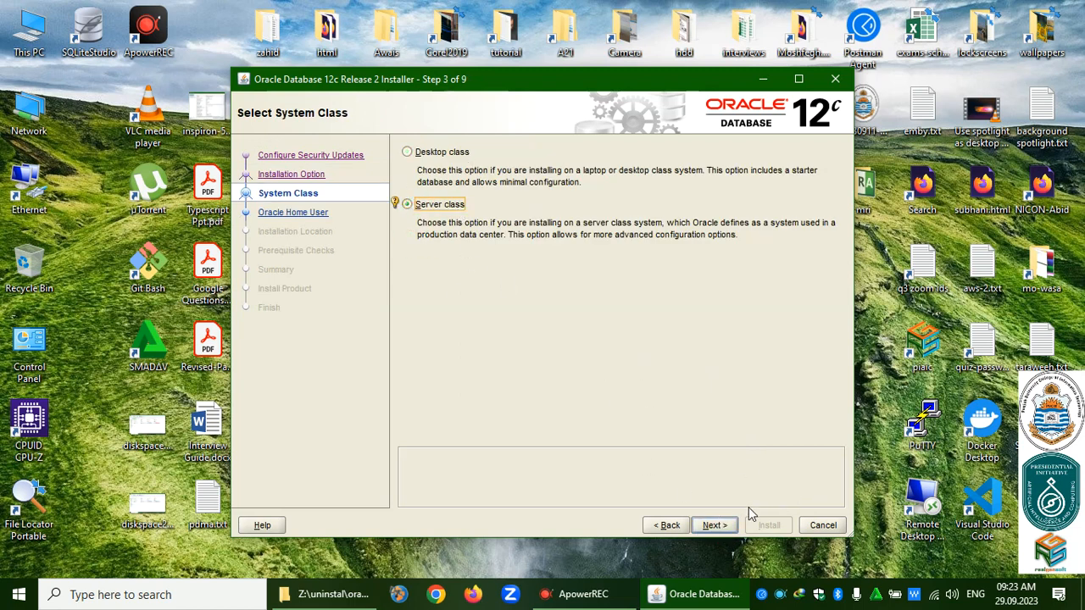
left_click(715, 526)
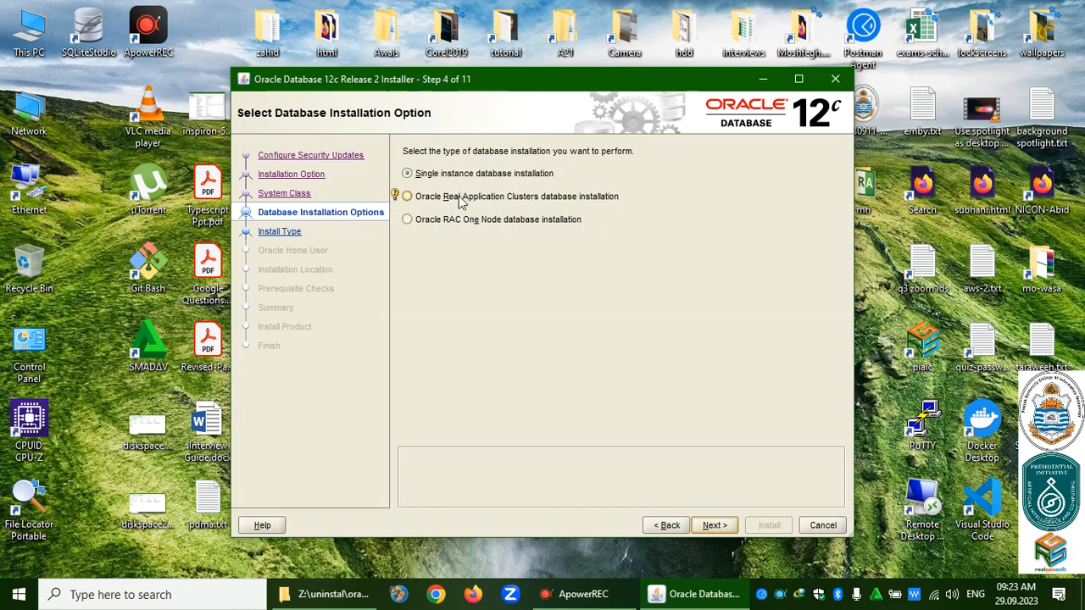
left_click(715, 526)
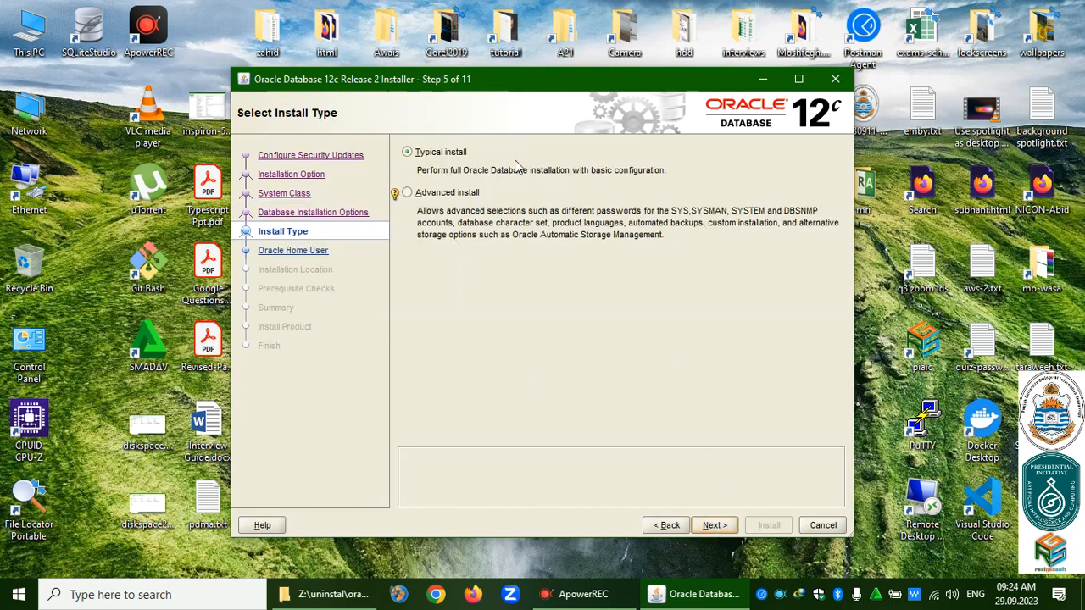
Select Advanced install and Enterprise Edition, and run services under the Windows Built-in Account.
left_click(445, 195)
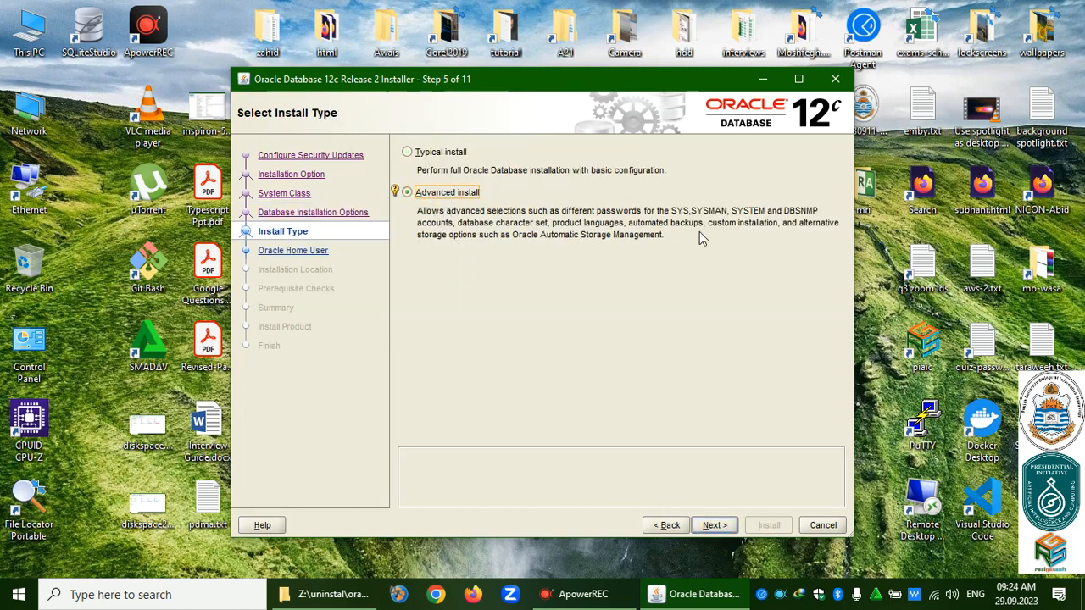
left_click(715, 525)
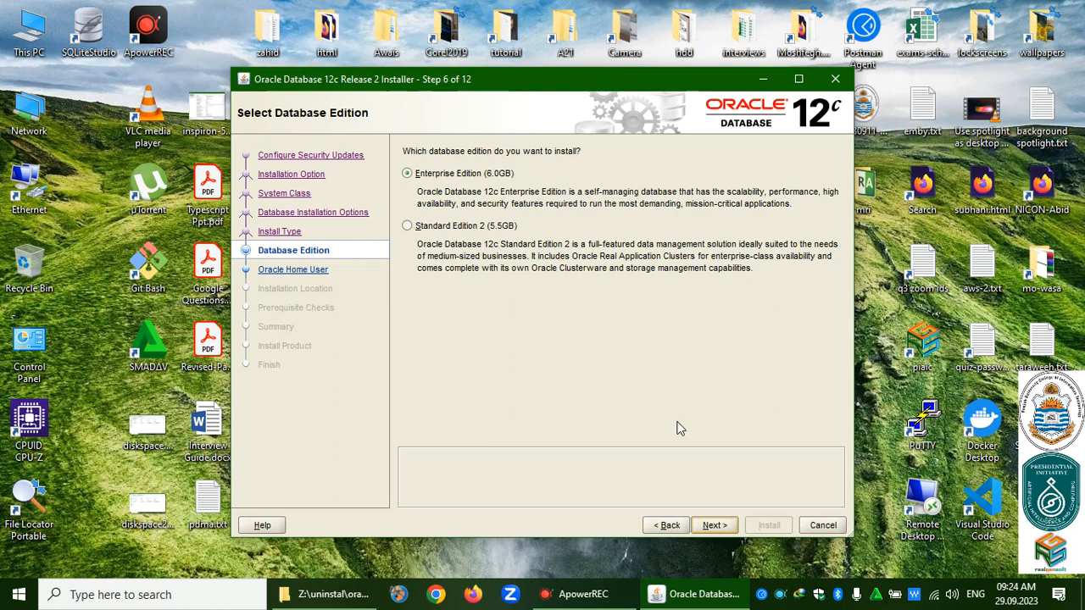
left_click(714, 526)
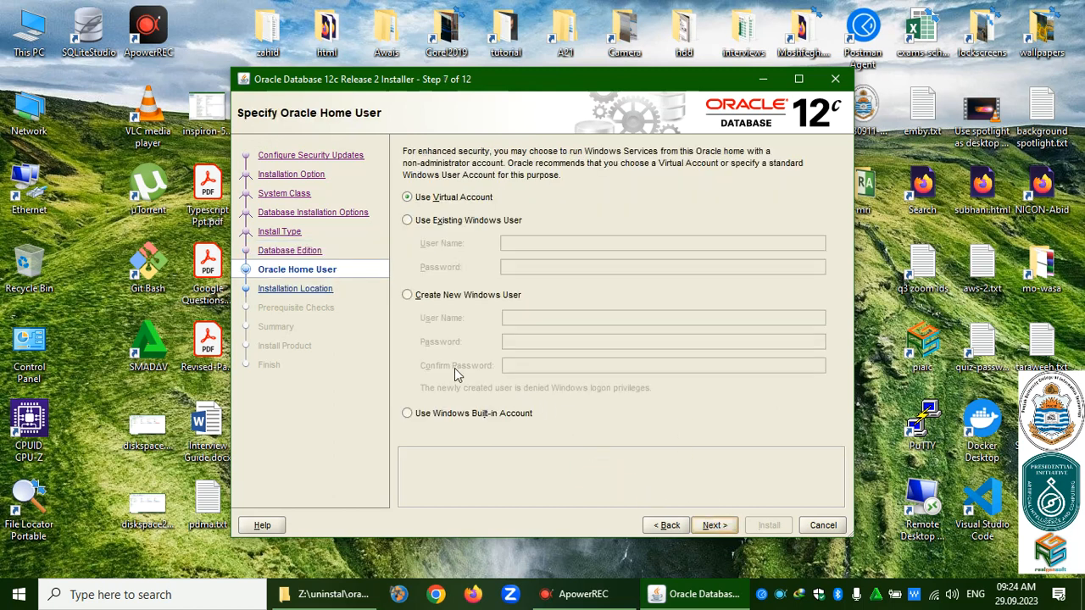
left_click(457, 414)
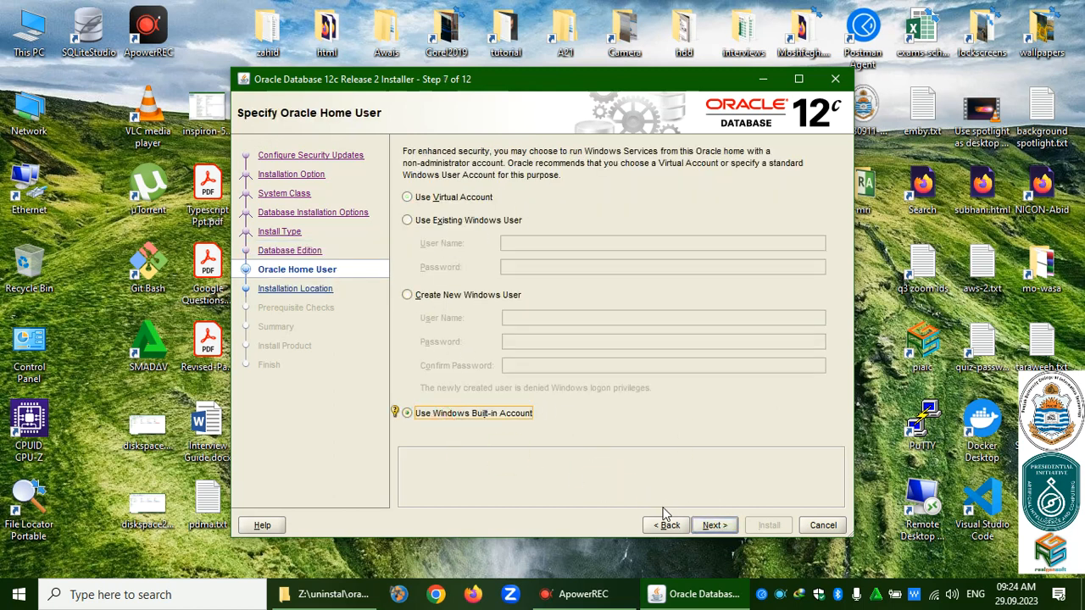
left_click(715, 525)
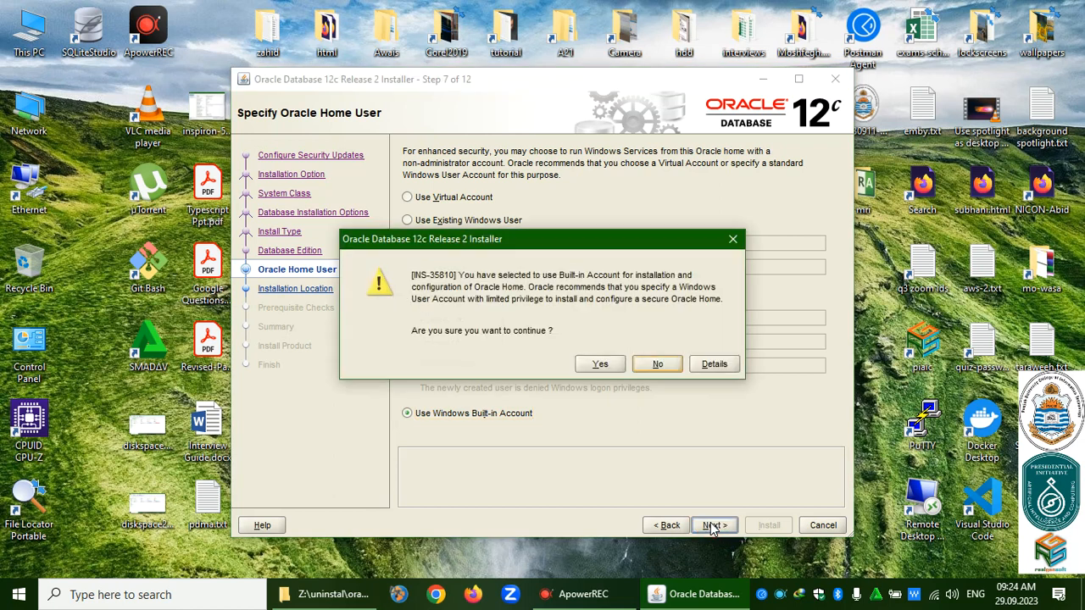
left_click(601, 365)
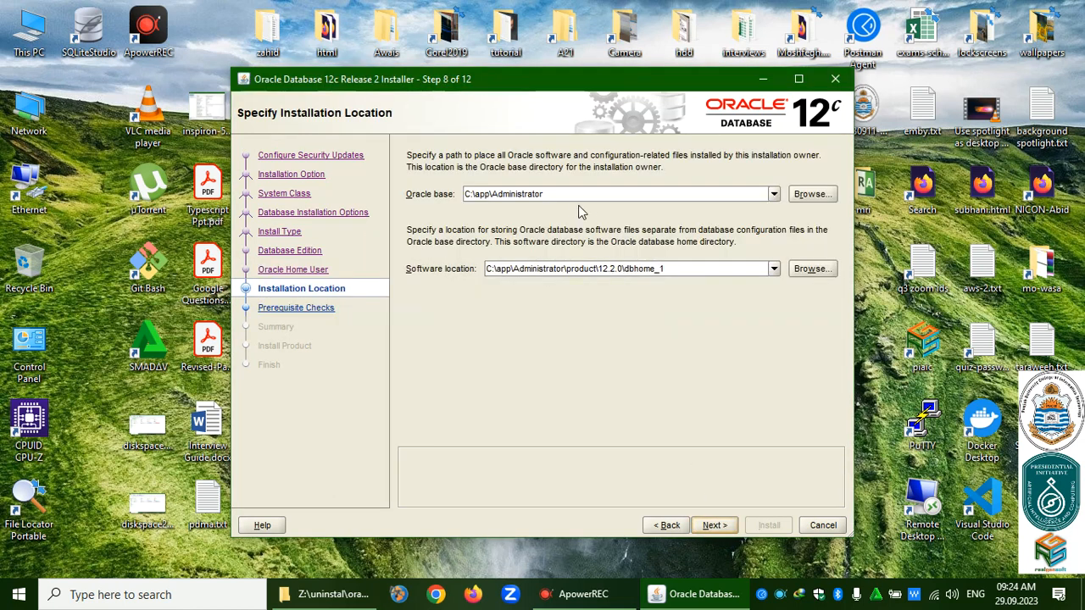
Set Oracle base to C:\oracle, giving software location C:\oracle\product\12.2.0\dbhome_1.
left_click(579, 194)
key("BackSpace")
key("BackSpace")
key("BackSpace")
key("BackSpace")
key("BackSpace")
key("BackSpace")
key("BackSpace")
key("BackSpace")
key("BackSpace")
key("BackSpace")
key("BackSpace")
key("BackSpace")
key("BackSpace")
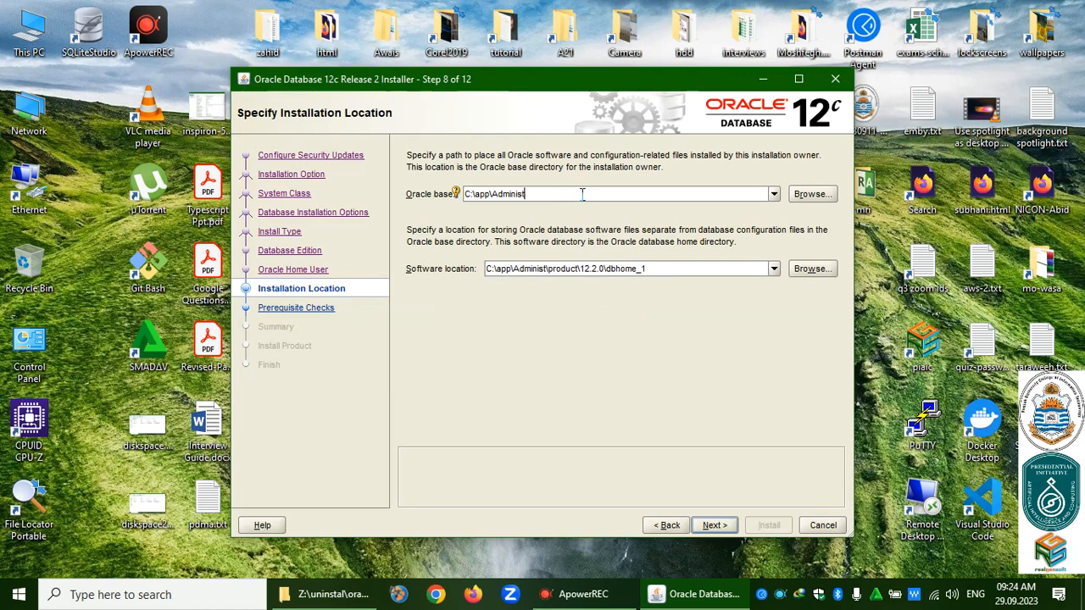
key("BackSpace")
key("BackSpace")
key("BackSpace")
key("BackSpace")
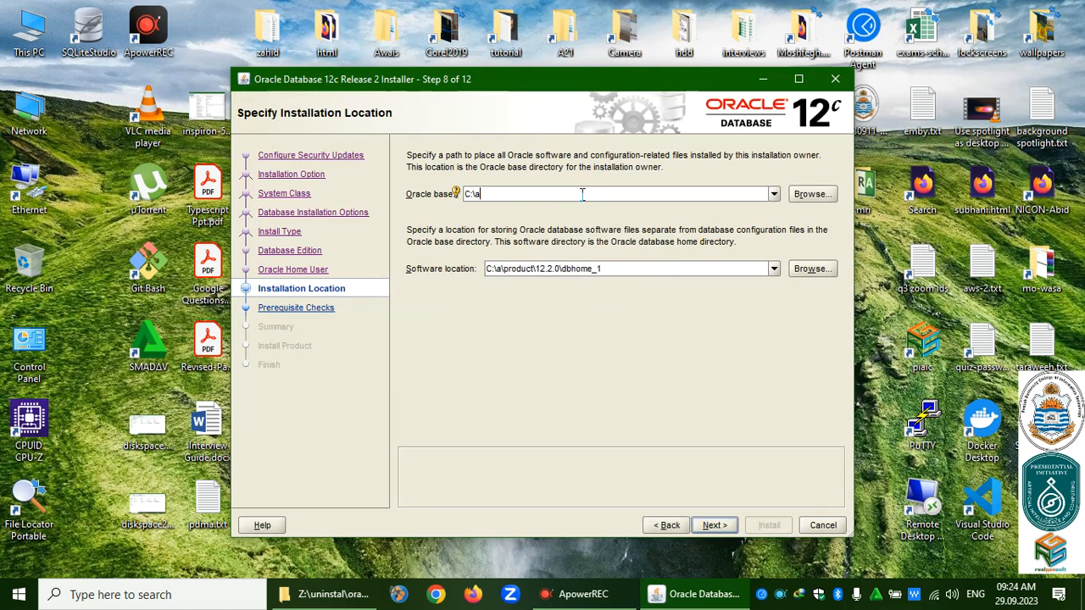
type("oracle")
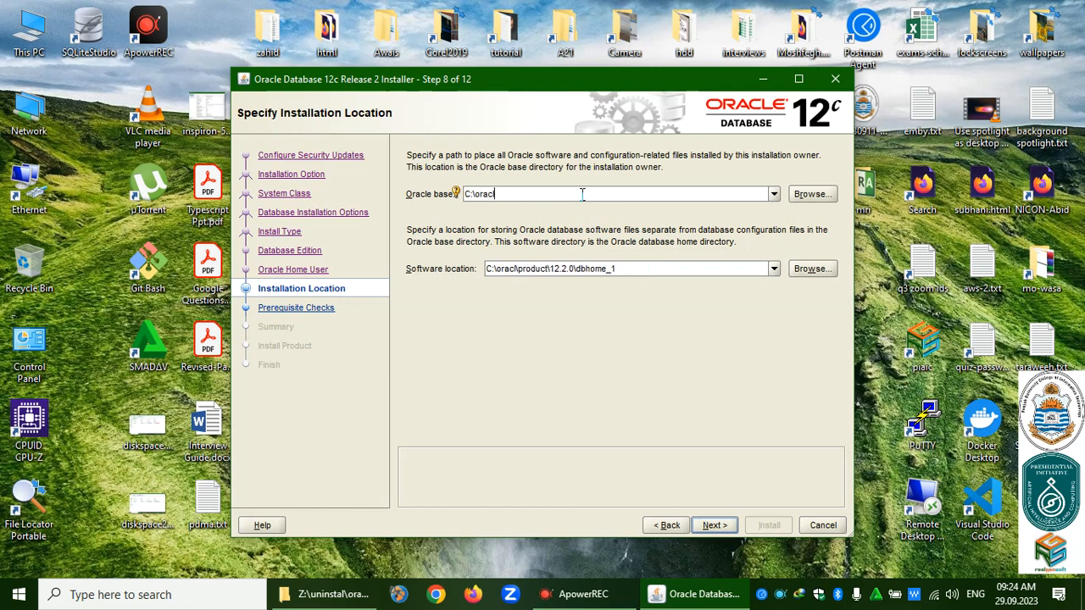
left_click(712, 268)
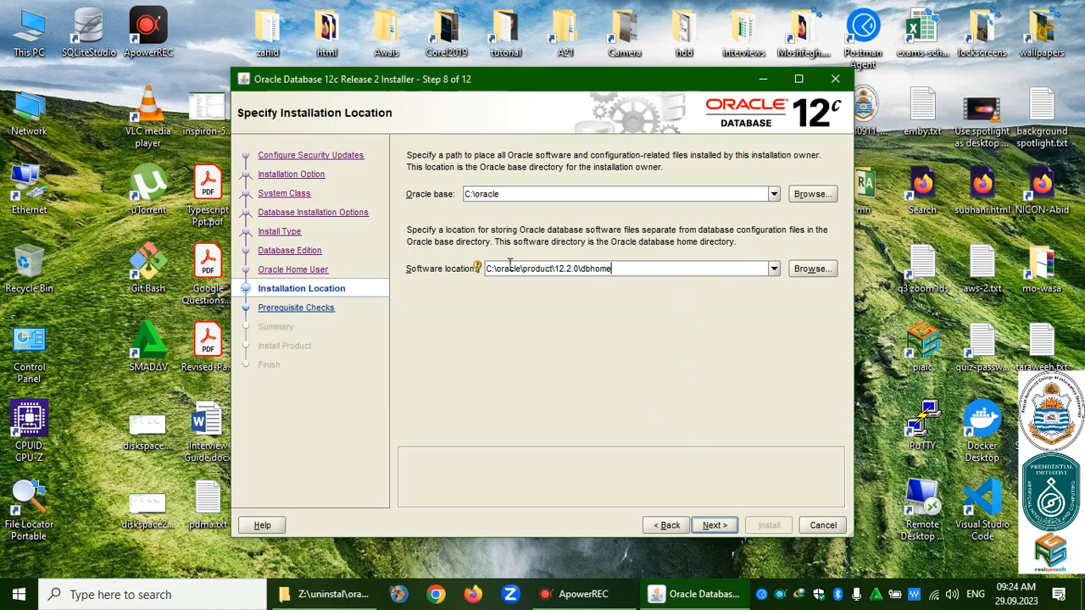
left_click(715, 525)
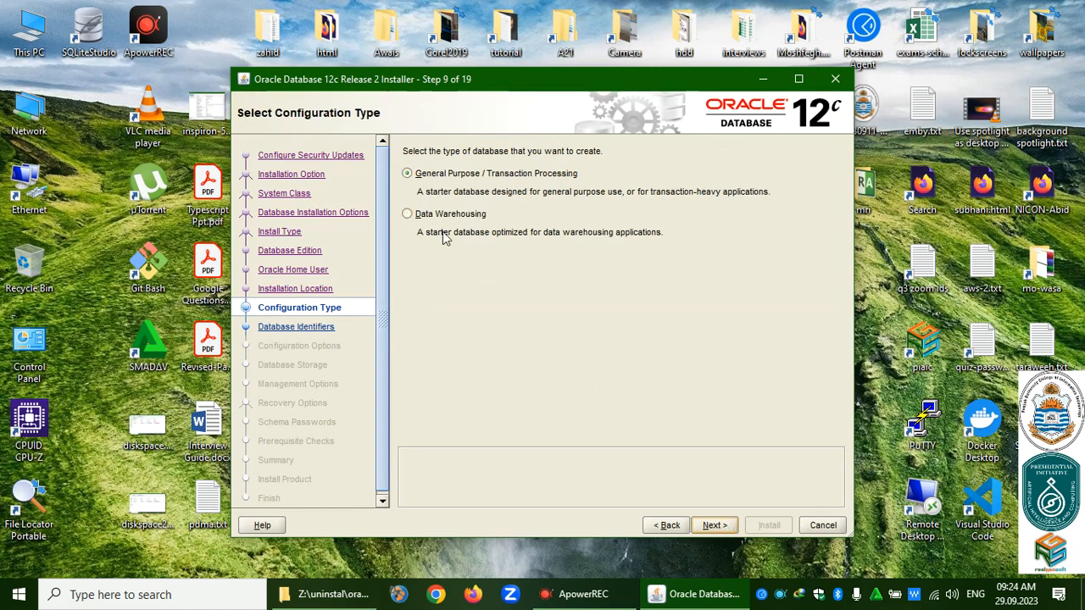
Keep General Purpose configuration and clear Create as Container database for SID orcl.
left_click(713, 525)
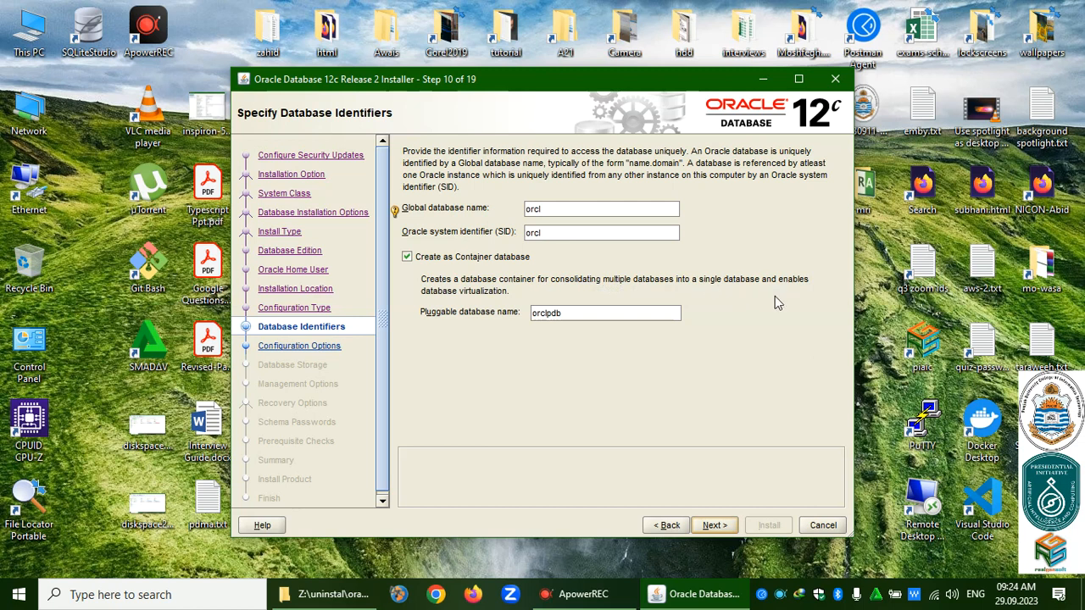
left_click(458, 258)
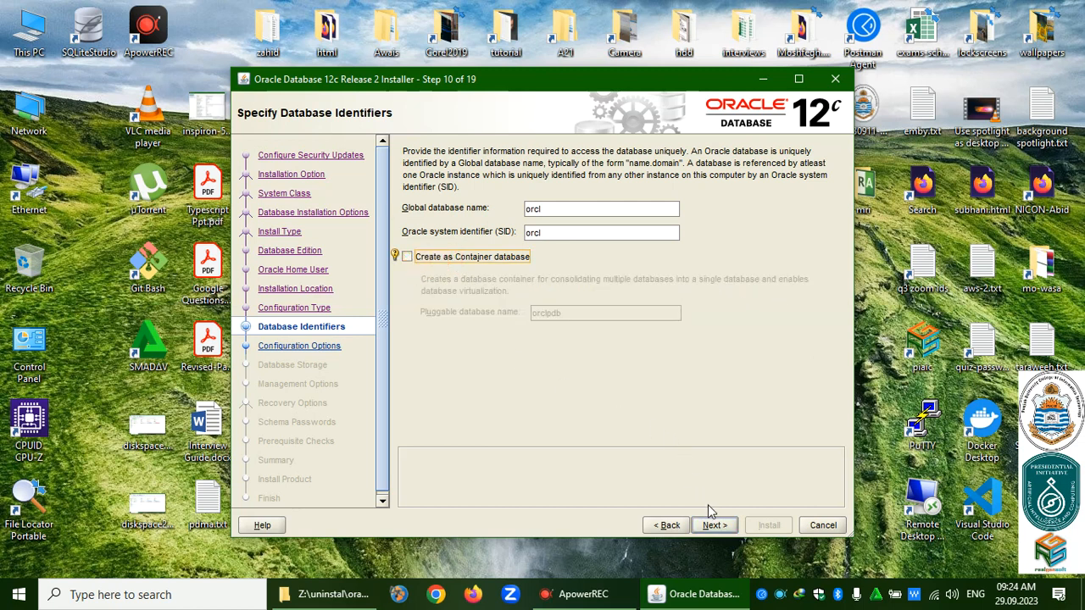
left_click(716, 526)
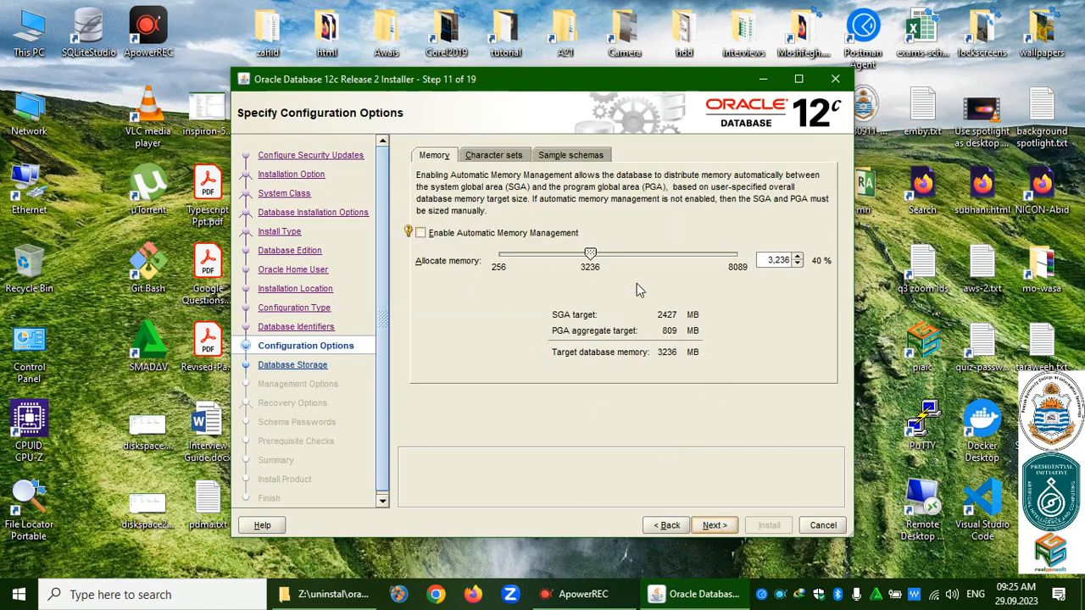
Leave automatic memory management off, check the character sets, and enable Install sample schemas.
left_click(421, 233)
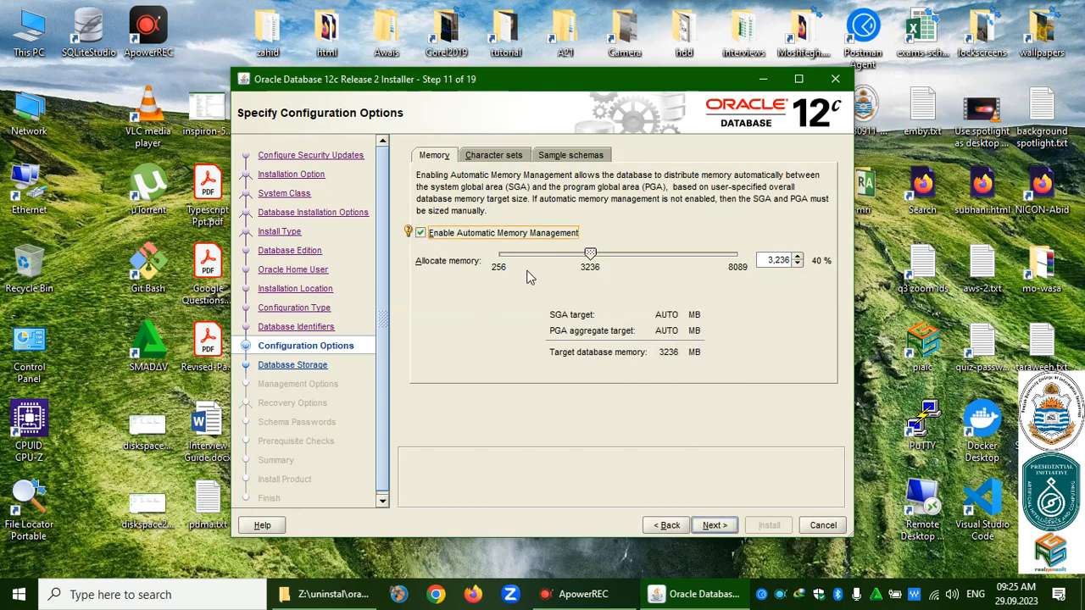
left_click(420, 233)
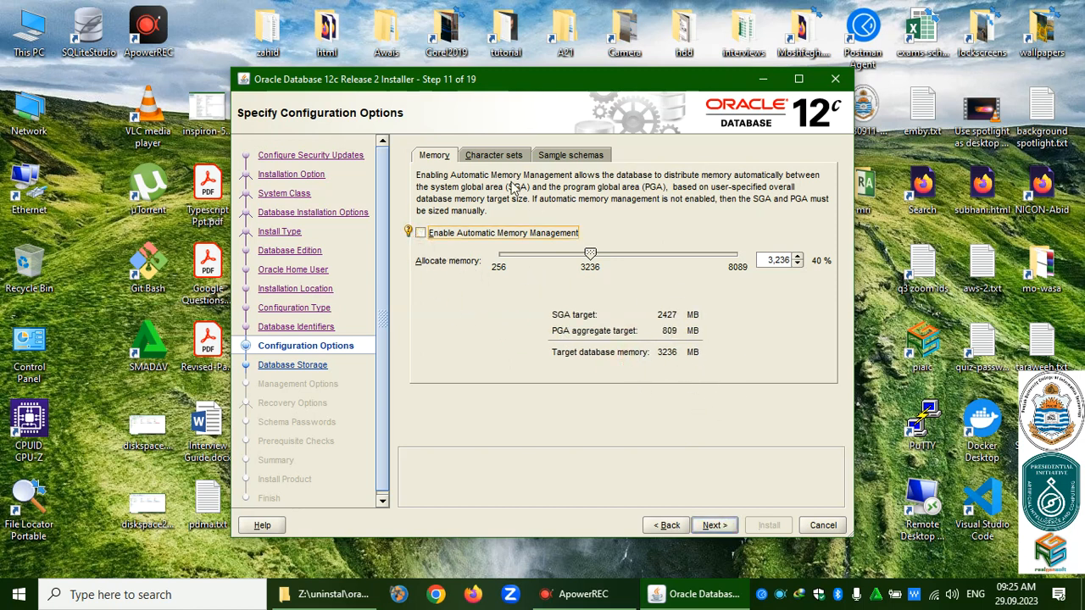
left_click(482, 158)
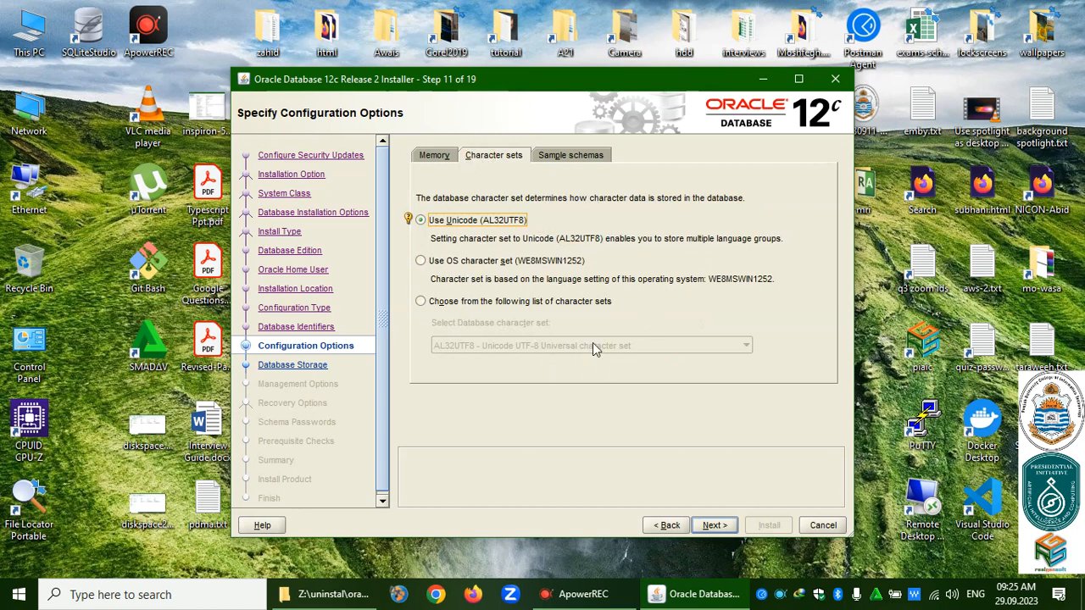
left_click(573, 157)
left_click(506, 244)
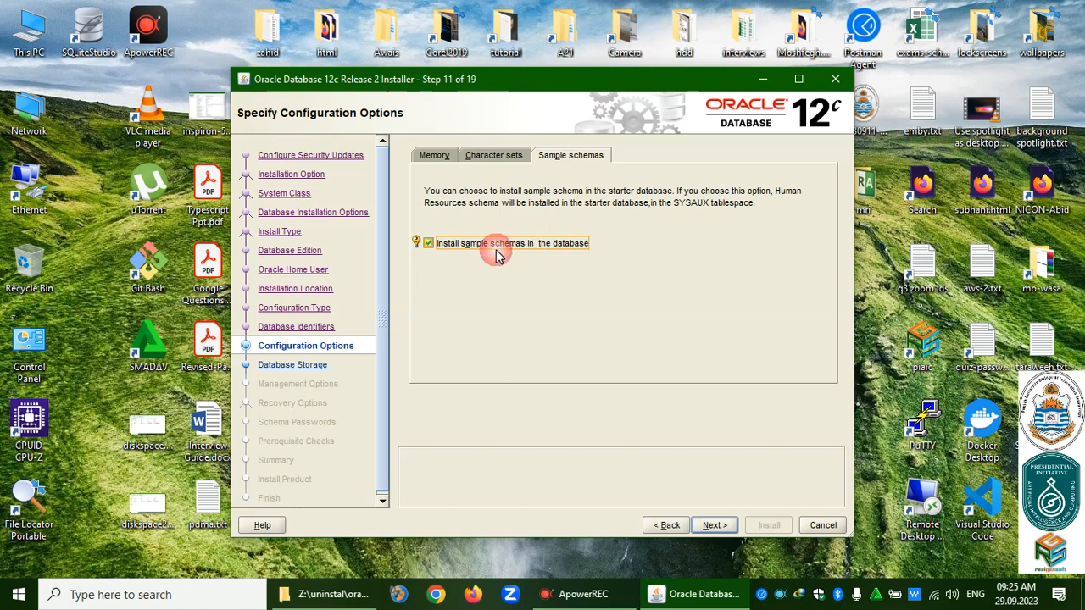
left_click(715, 526)
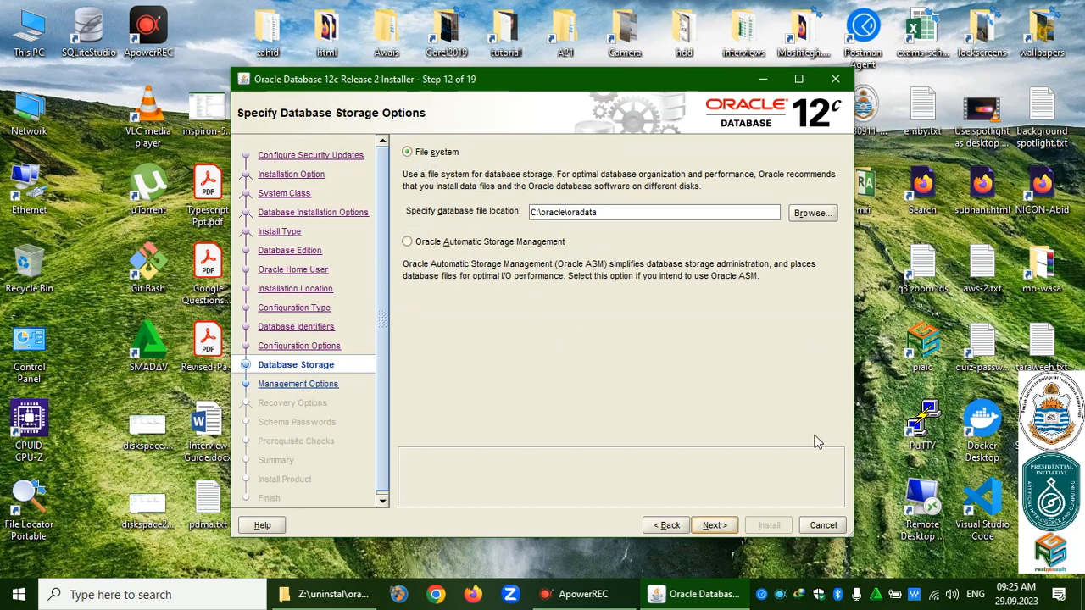
Keep file-system storage and leave EM Cloud Control registration and recovery disabled.
left_click(732, 525)
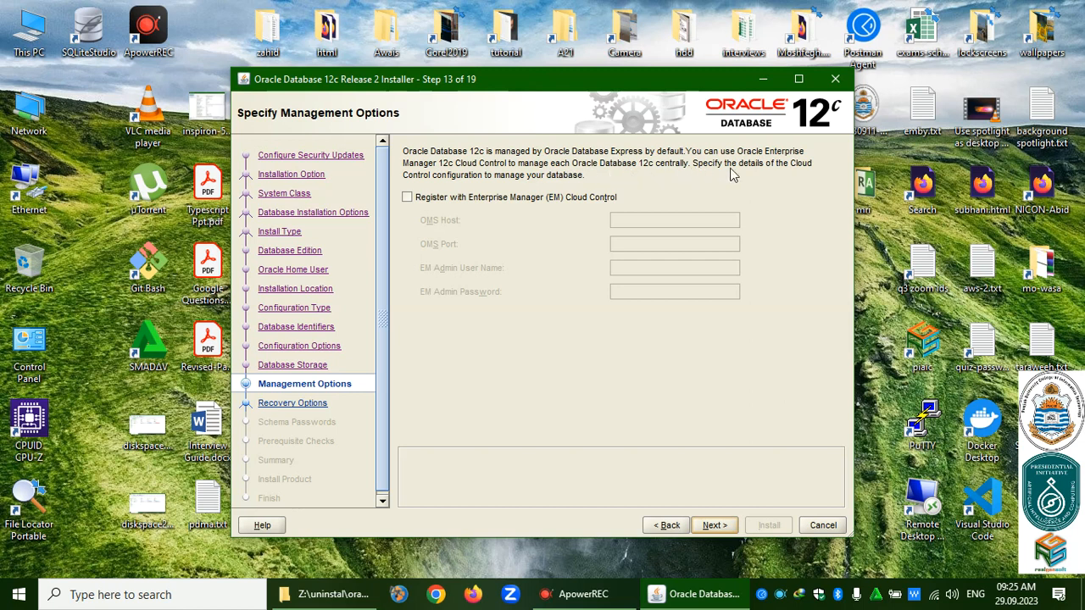
left_click(462, 200)
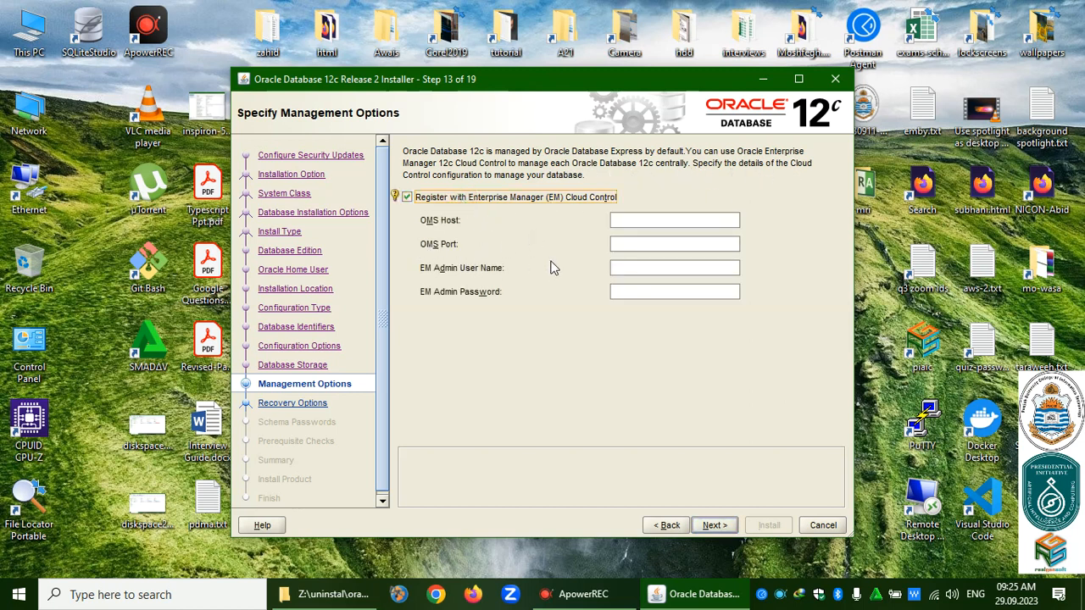
left_click(439, 200)
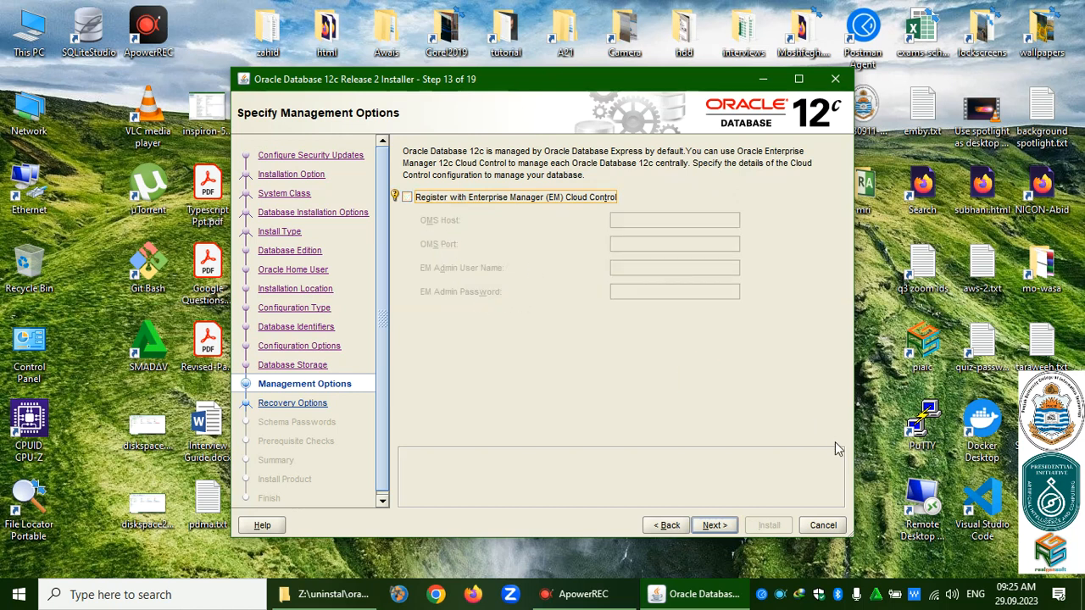
left_click(716, 527)
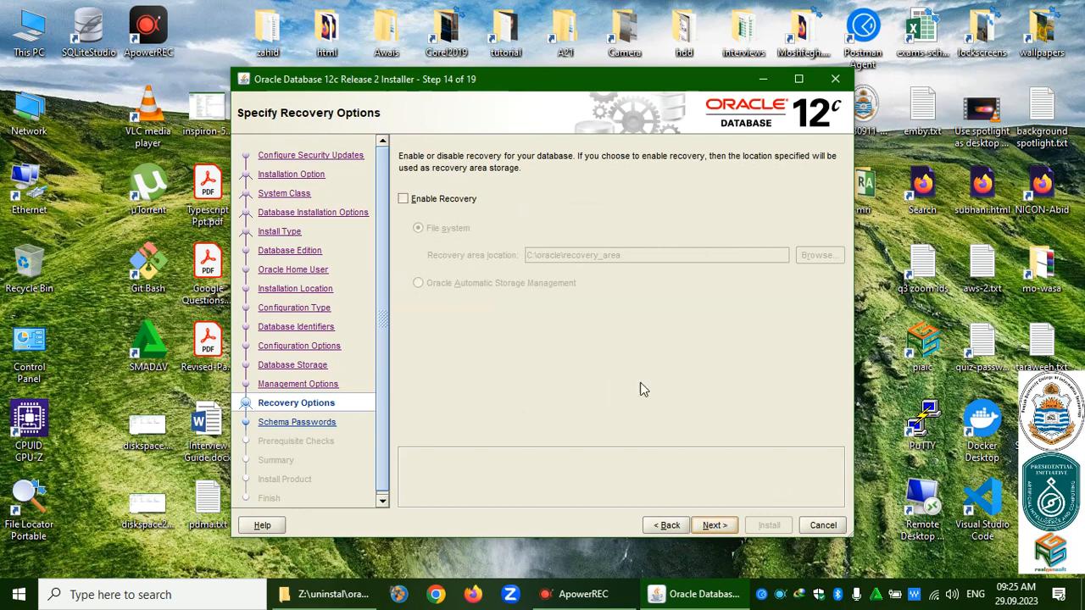
left_click(716, 526)
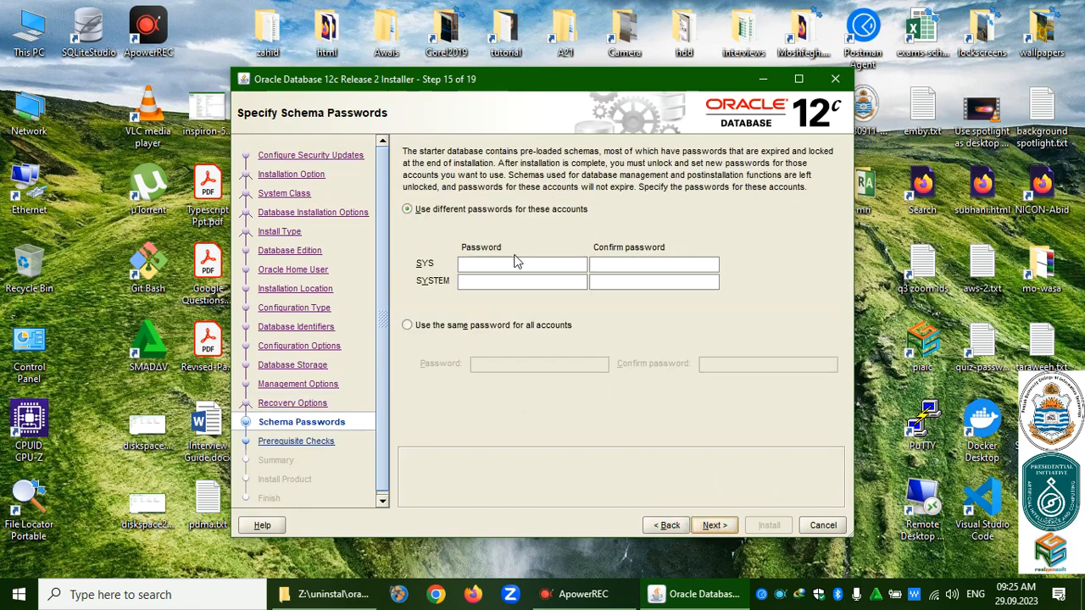
Enter one shared password for all administrative accounts and accept the INS-30011 non-standard password warning.
left_click(473, 327)
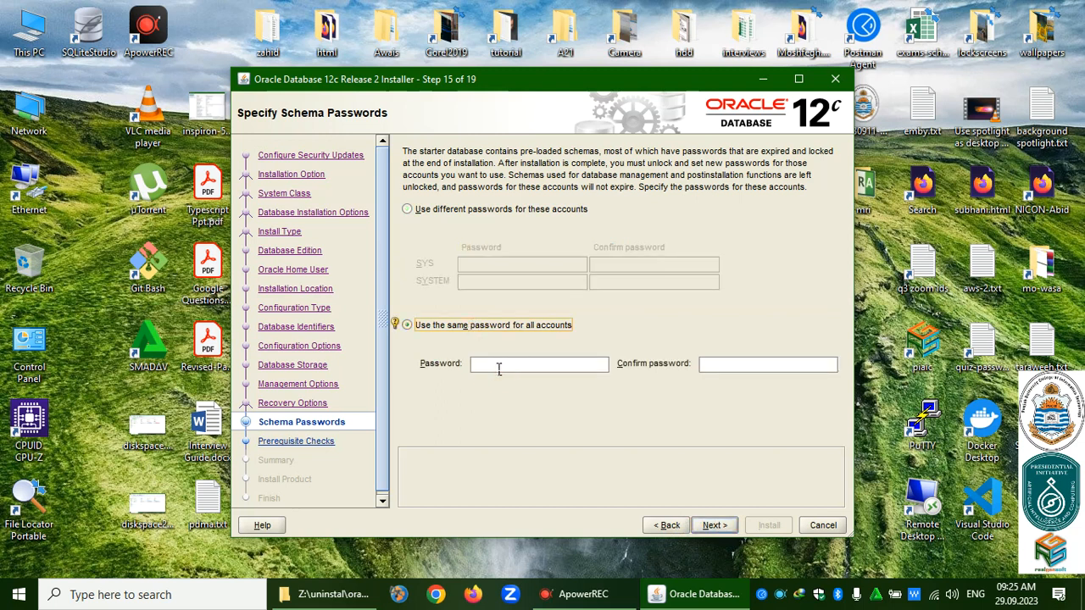
left_click(498, 365)
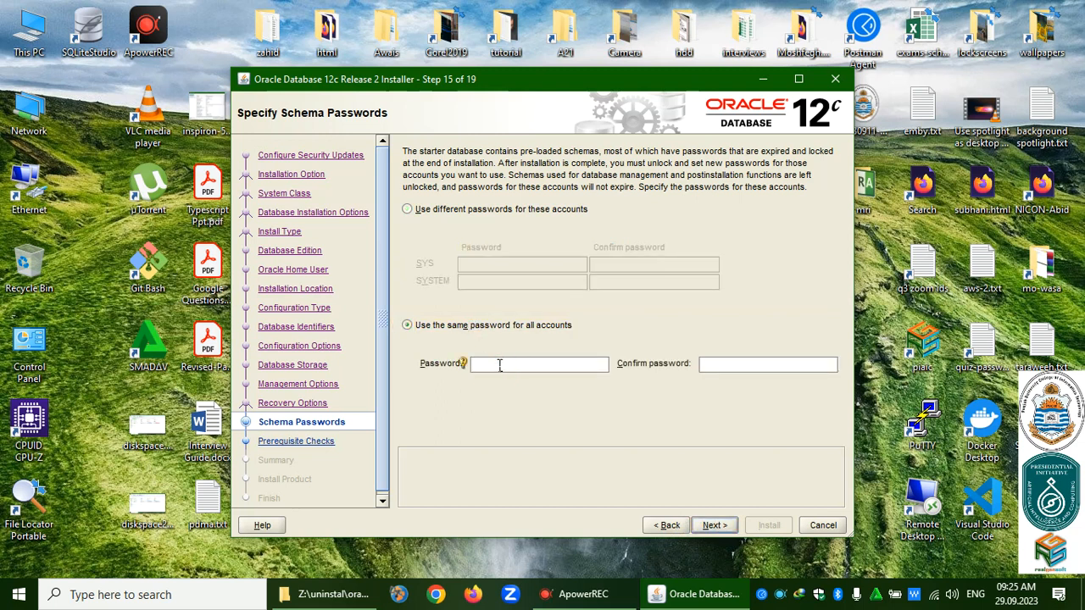
type("a")
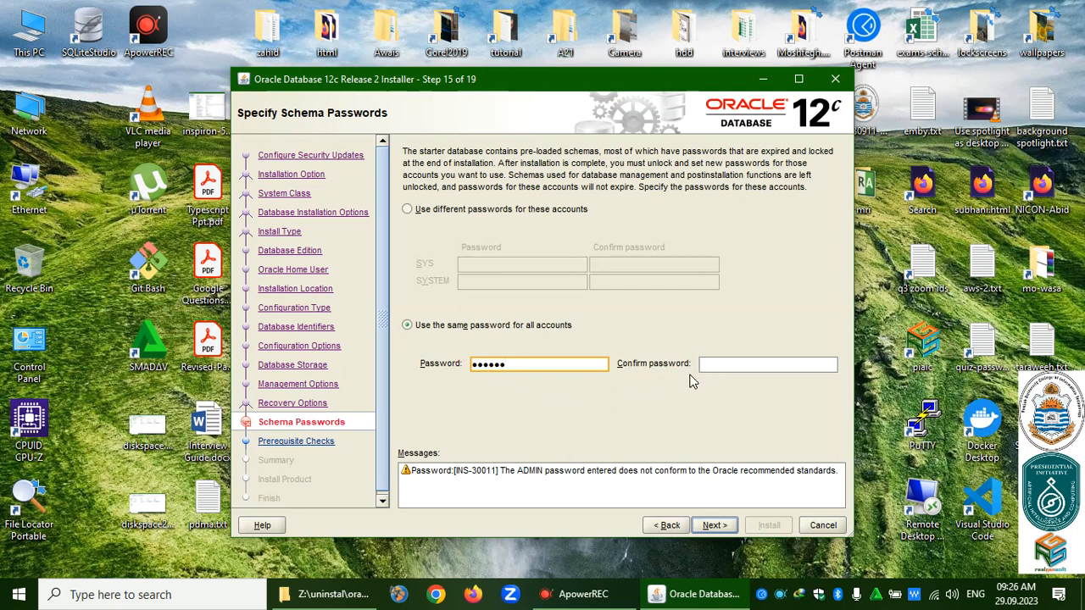
type("a")
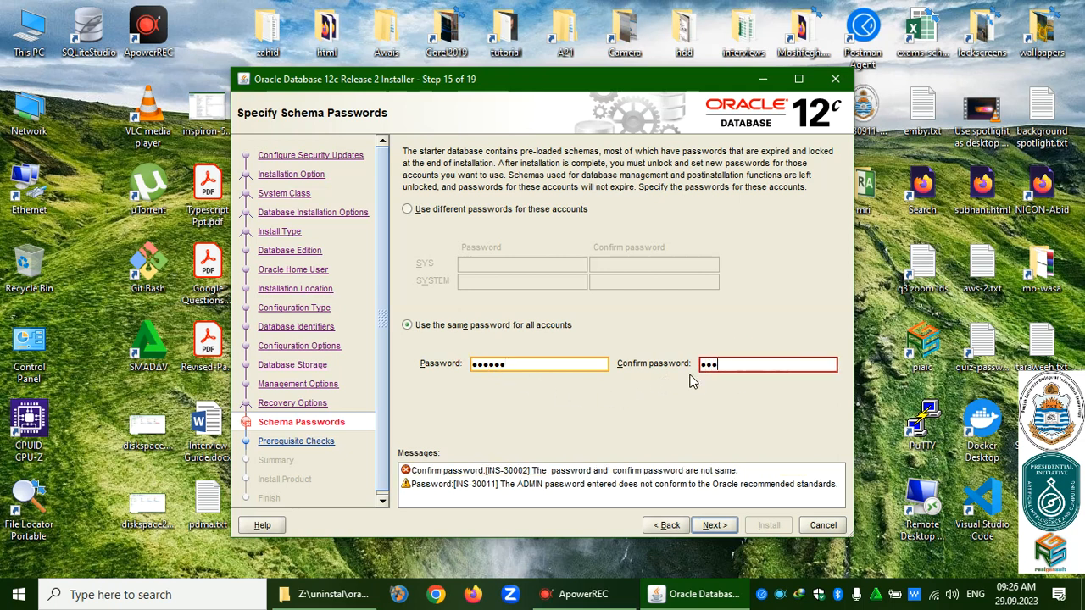
type("a")
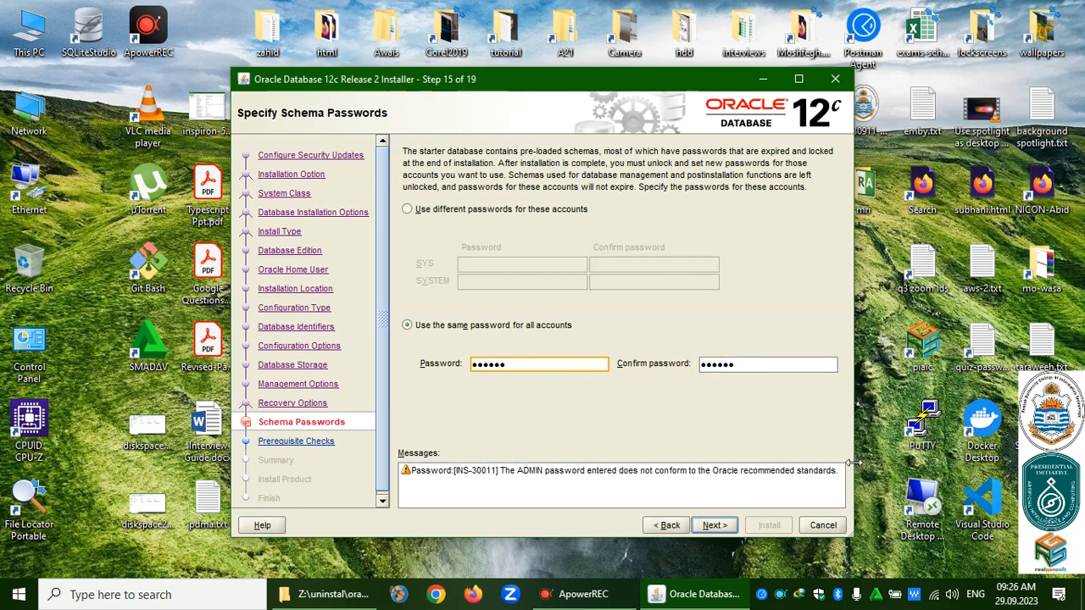
left_click(716, 527)
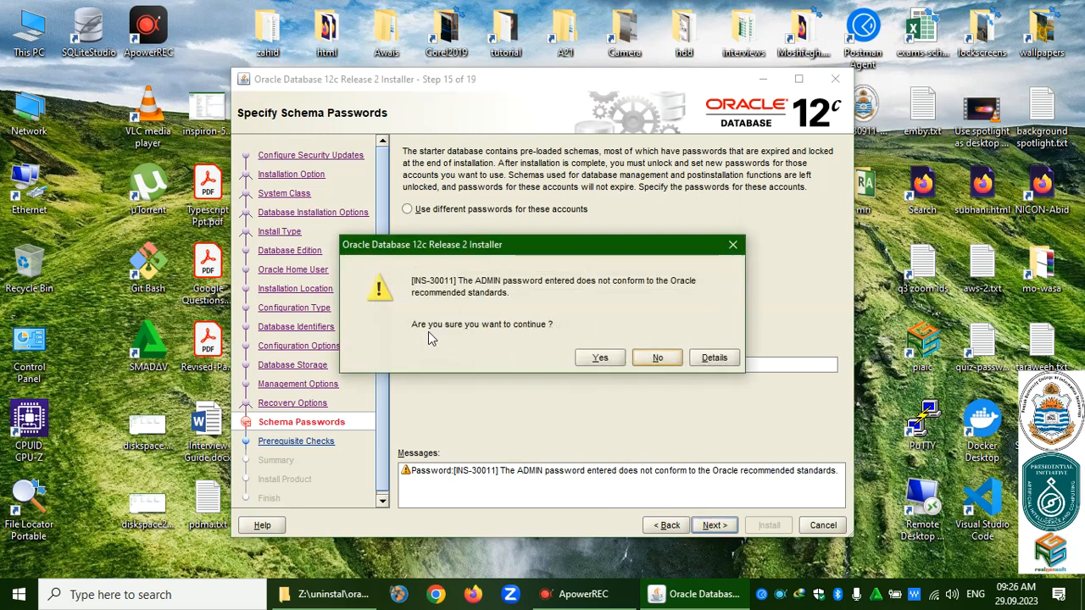
left_click(600, 358)
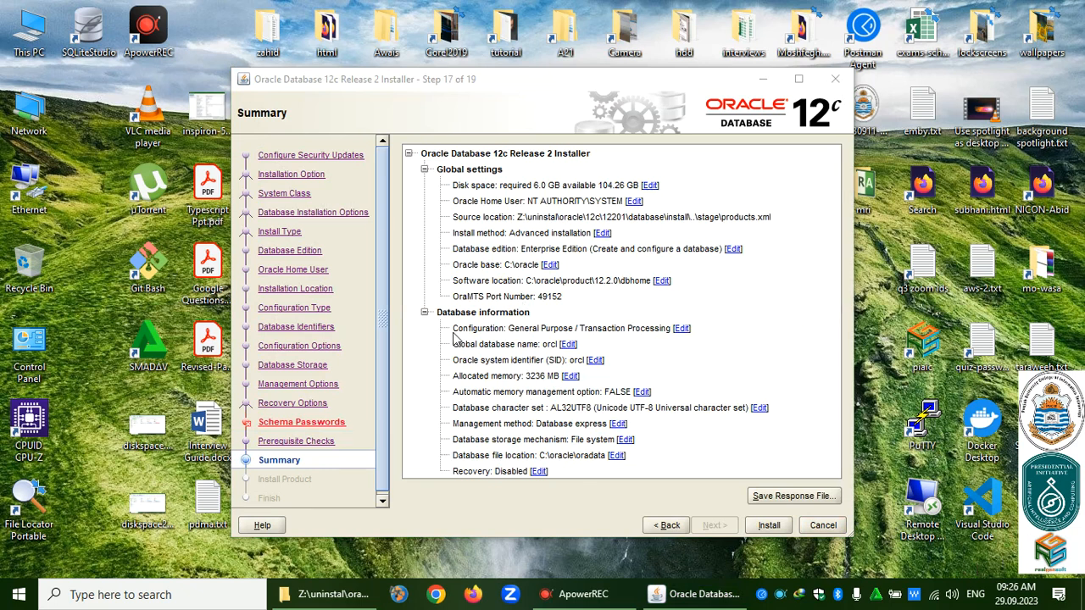
Start the database installation from the Summary page.
left_click(773, 527)
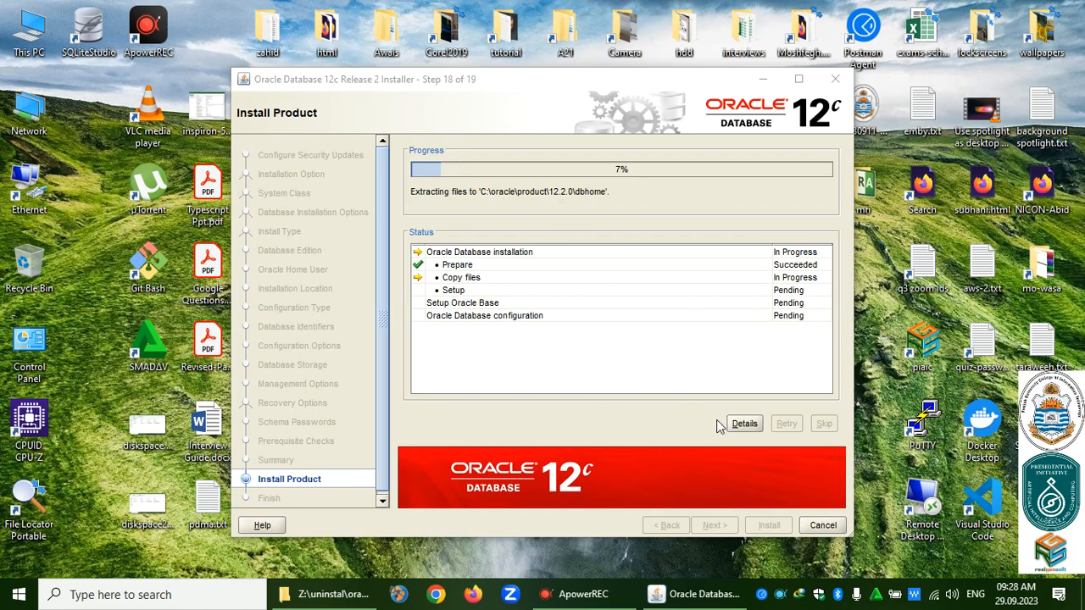
Open and widen the Details log, then scroll to its latest C:\oracle\product\12.2.0\dbhome extraction entries.
left_click(744, 424)
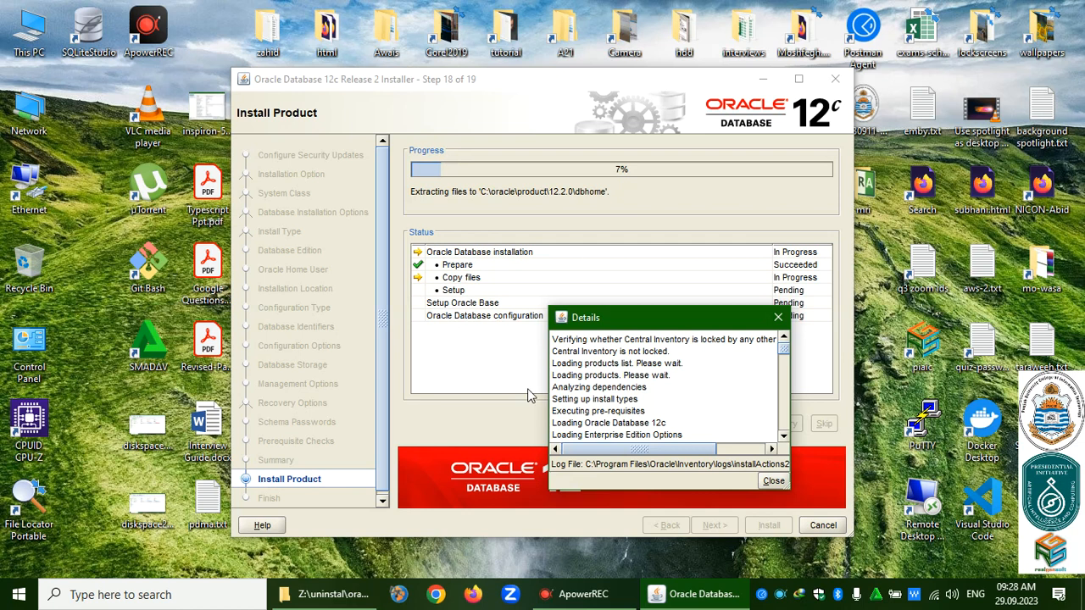
left_click_drag(553, 398, 413, 395)
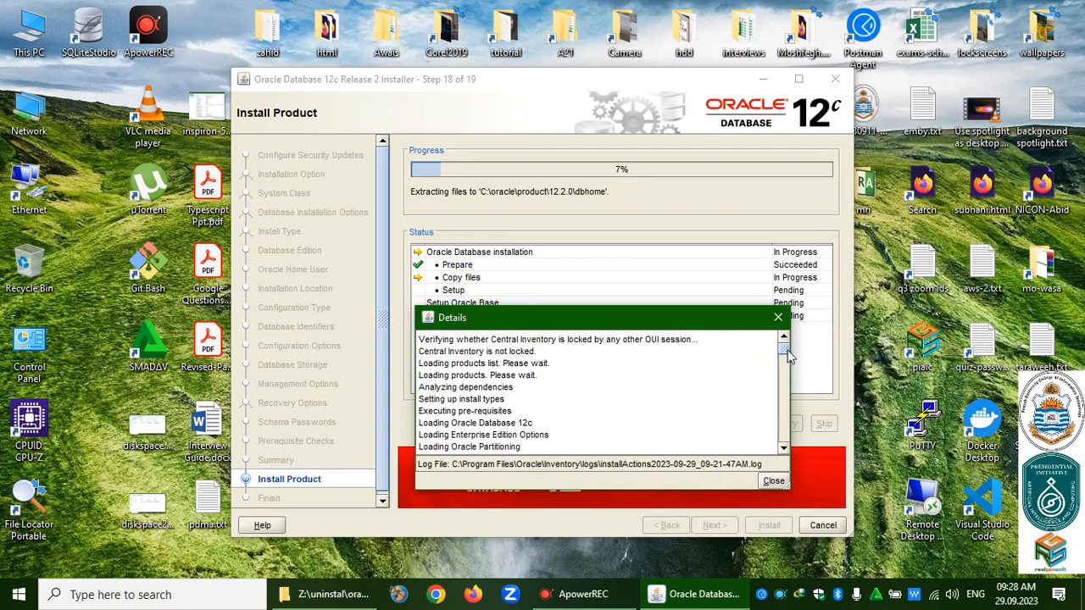
left_click(784, 449)
left_click(784, 450)
left_click(784, 449)
left_click(784, 449)
left_click(784, 449)
left_click(785, 449)
left_click(784, 449)
left_click(784, 449)
left_click(784, 450)
left_click(784, 450)
left_click(784, 450)
left_click(784, 450)
left_click(784, 450)
left_click(784, 450)
left_click(784, 450)
left_click(784, 450)
left_click(784, 450)
left_click(784, 451)
left_click(784, 450)
left_click(784, 450)
left_click(784, 450)
left_click(784, 450)
left_click(785, 450)
left_click(784, 450)
left_click(784, 450)
left_click(784, 450)
left_click(784, 450)
left_click(784, 451)
left_click(784, 450)
left_click(784, 450)
left_click(785, 450)
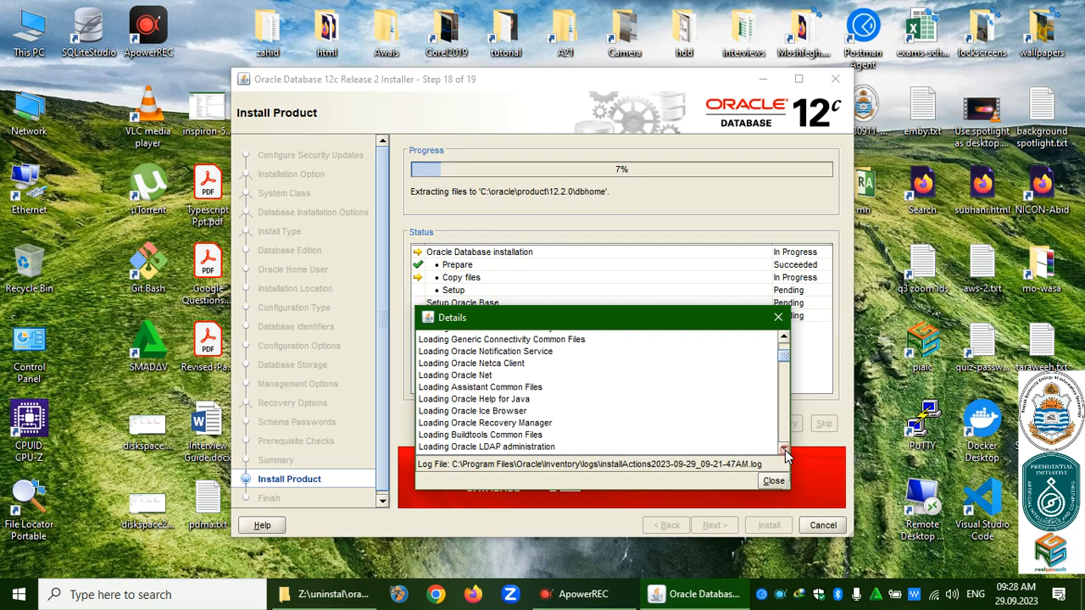
left_click(784, 450)
left_click(784, 450)
left_click(784, 450)
left_click(784, 450)
left_click(784, 450)
left_click(784, 450)
left_click(784, 450)
left_click(784, 450)
left_click(784, 450)
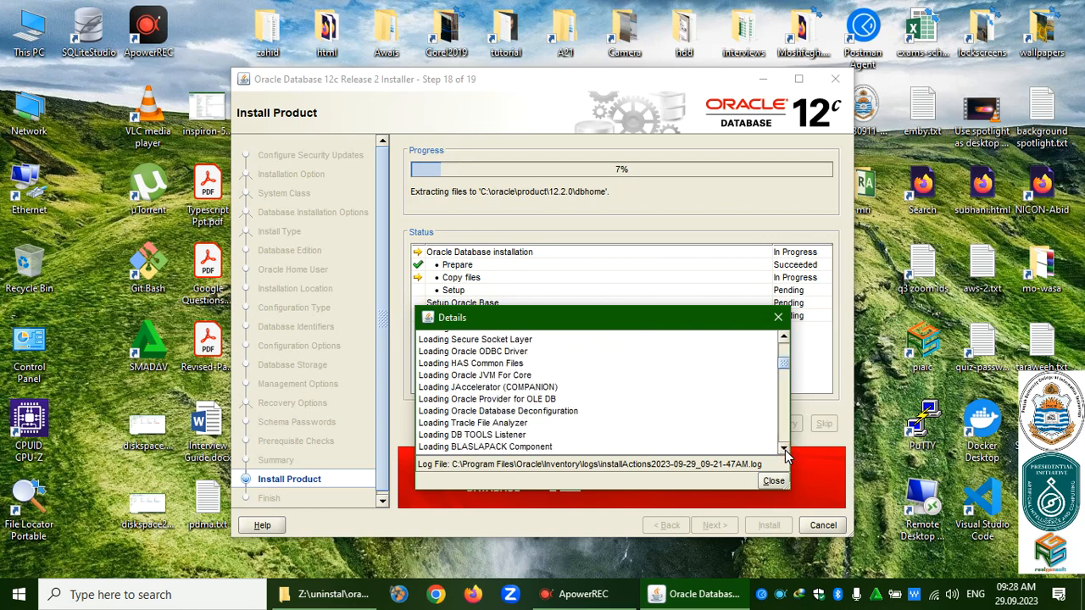
left_click(784, 450)
left_click(785, 450)
left_click(784, 450)
left_click(784, 450)
left_click(784, 450)
left_click(784, 450)
left_click(784, 450)
left_click(784, 450)
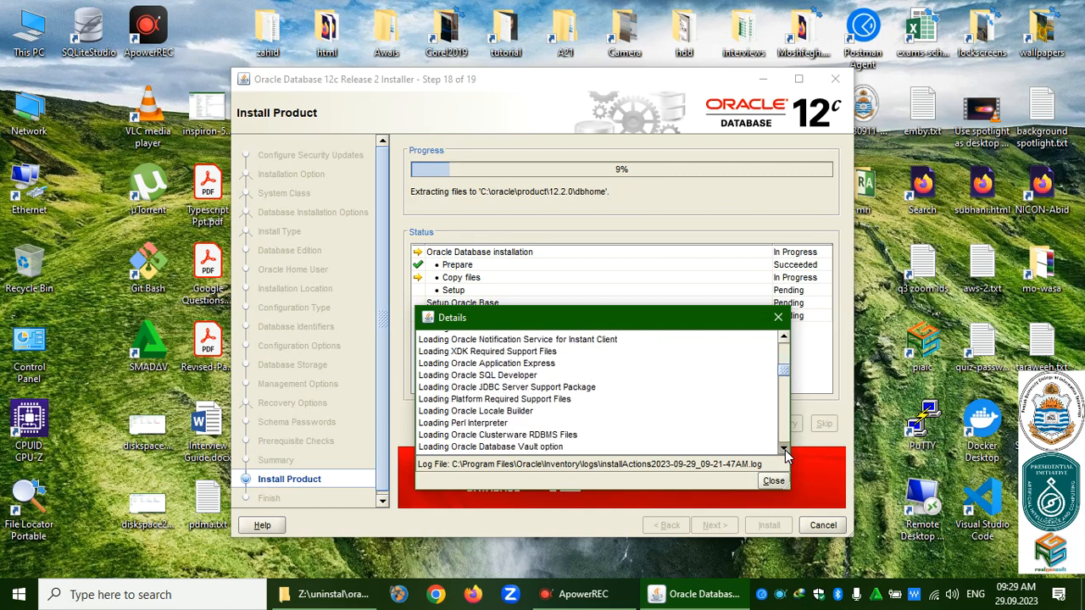
left_click(784, 450)
left_click(784, 451)
left_click(784, 450)
left_click(784, 450)
left_click(784, 451)
left_click(784, 450)
left_click(784, 450)
left_click(784, 450)
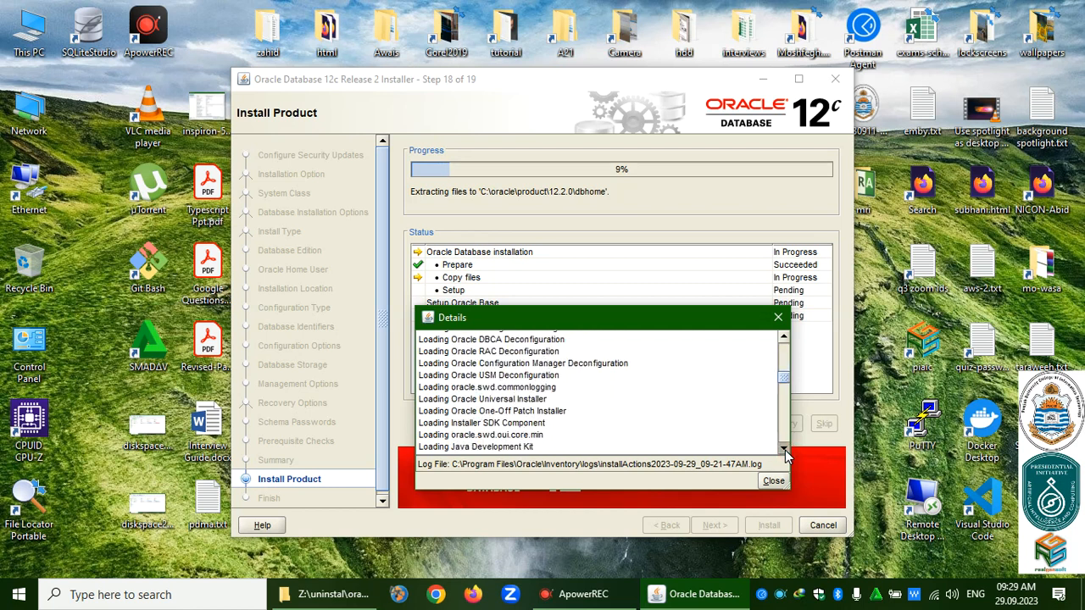
left_click(784, 450)
left_click(784, 450)
left_click(784, 449)
left_click(784, 449)
left_click(784, 449)
left_click(784, 449)
left_click(784, 450)
left_click(784, 449)
left_click(784, 449)
left_click(784, 449)
left_click(784, 449)
left_click(784, 449)
left_click(784, 449)
left_click(784, 449)
left_click(784, 449)
left_click(784, 449)
left_click(784, 449)
left_click(784, 449)
left_click(784, 450)
left_click(784, 449)
left_click(784, 449)
left_click(784, 449)
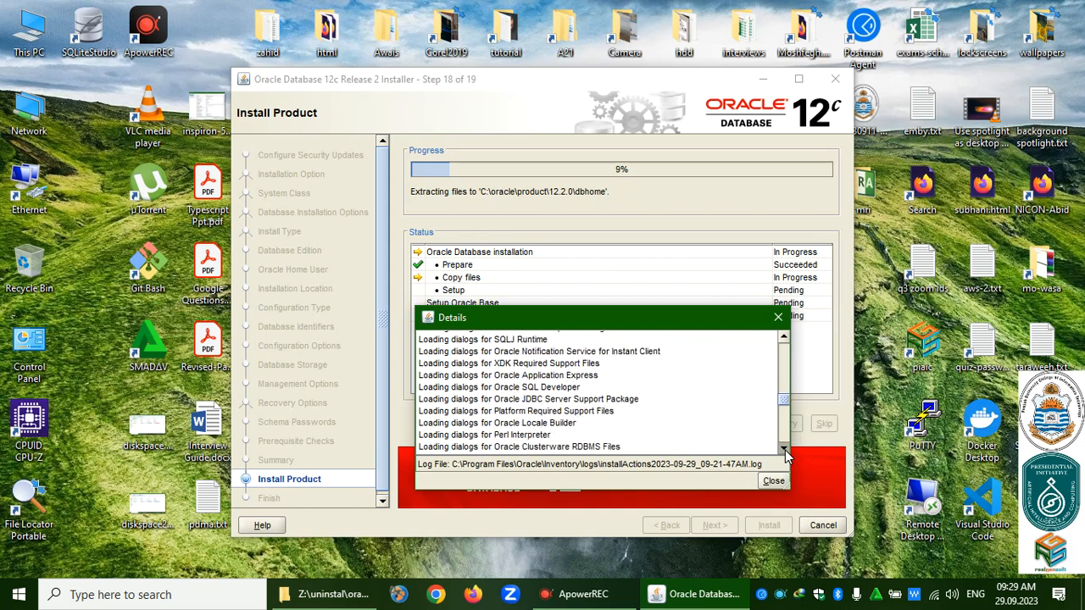
left_click(784, 449)
left_click(784, 449)
left_click(784, 449)
left_click(784, 449)
left_click(784, 449)
left_click(784, 449)
left_click(785, 450)
left_click(784, 449)
left_click(784, 449)
left_click(784, 449)
left_click(784, 449)
left_click(784, 449)
left_click(784, 449)
left_click(784, 449)
left_click(784, 449)
left_click(784, 450)
left_click(784, 449)
left_click(784, 449)
left_click(784, 449)
left_click(784, 450)
left_click(784, 450)
left_click(784, 450)
left_click(784, 449)
left_click(784, 449)
left_click(784, 449)
left_click(784, 449)
left_click(784, 449)
left_click(785, 450)
left_click(784, 449)
left_click(785, 450)
left_click(784, 450)
left_click(784, 449)
left_click(784, 449)
left_click(784, 449)
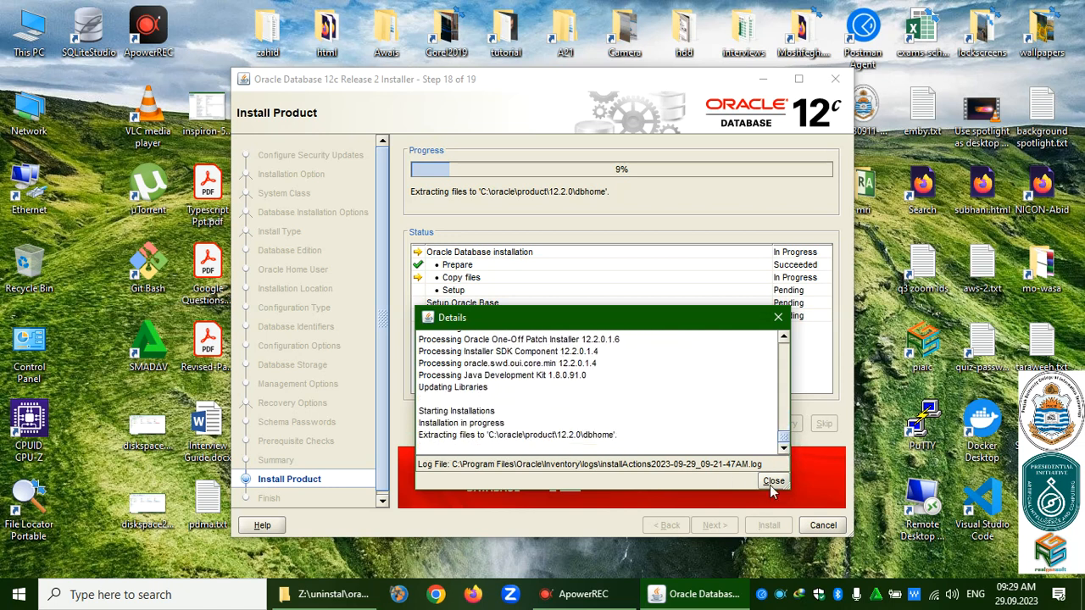
Close the Details log and wait while file copying climbs to 53%.
left_click(772, 481)
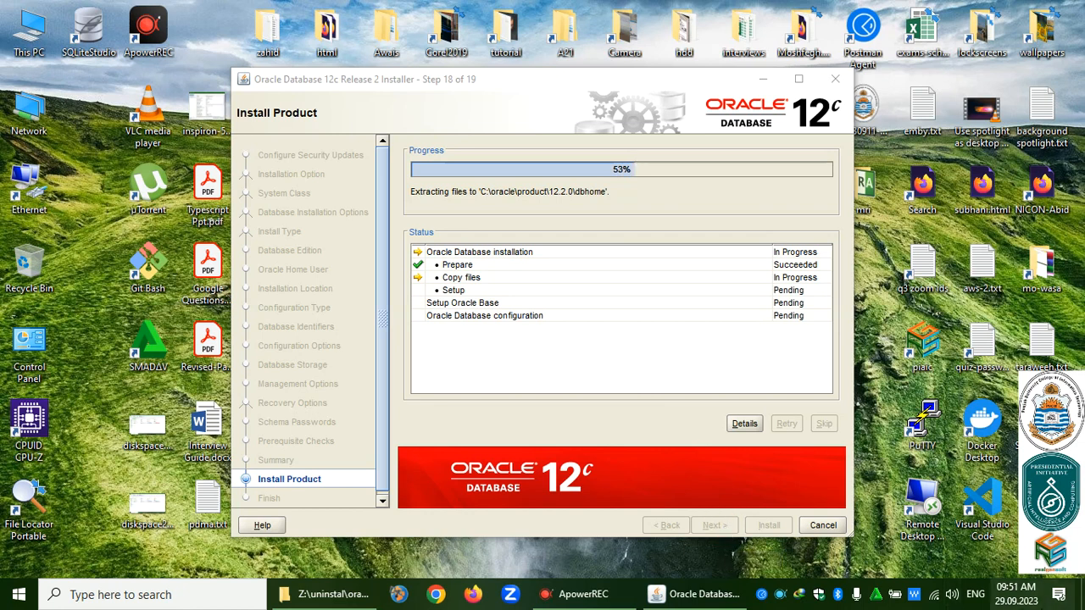
mouse_move(1030, 598)
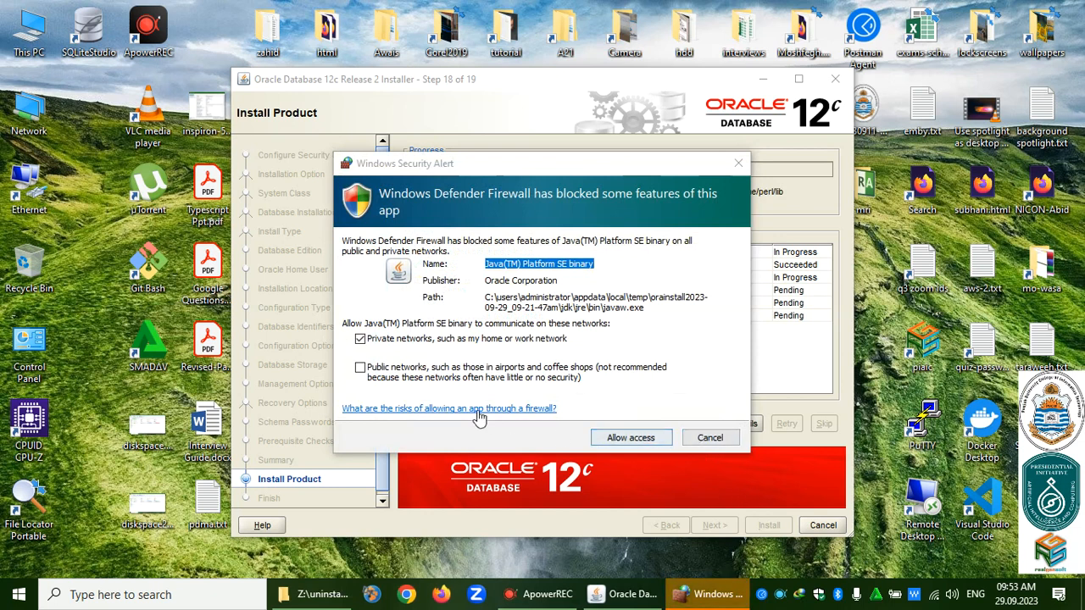
Allow the Java(TM) Platform SE binary through the firewall on public networks as well as private.
left_click(373, 377)
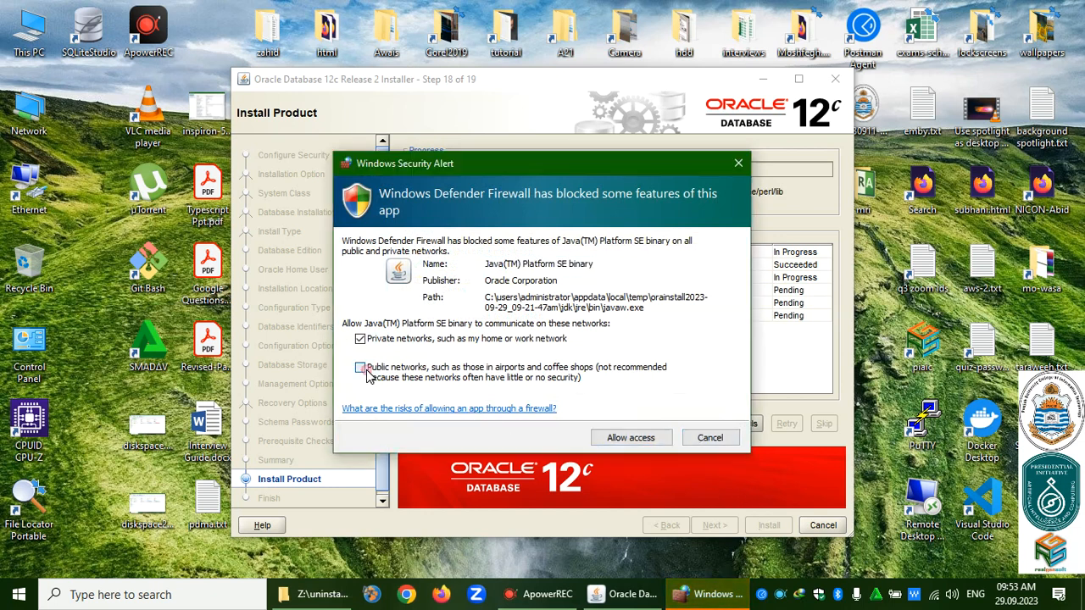
left_click(623, 445)
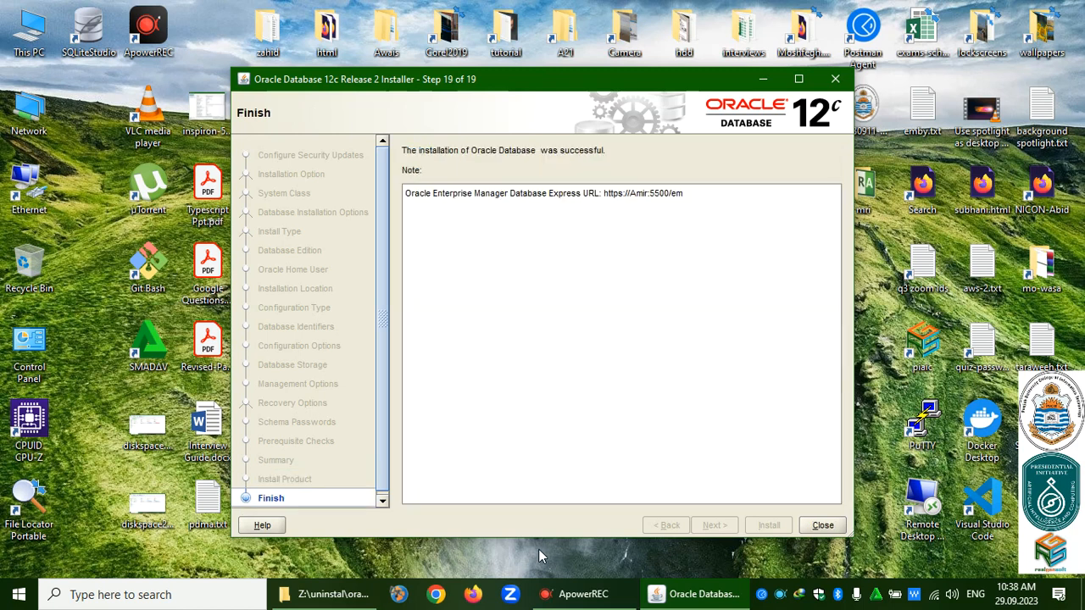
Close the finished Oracle installer and launch Firefox from the taskbar.
left_click(815, 526)
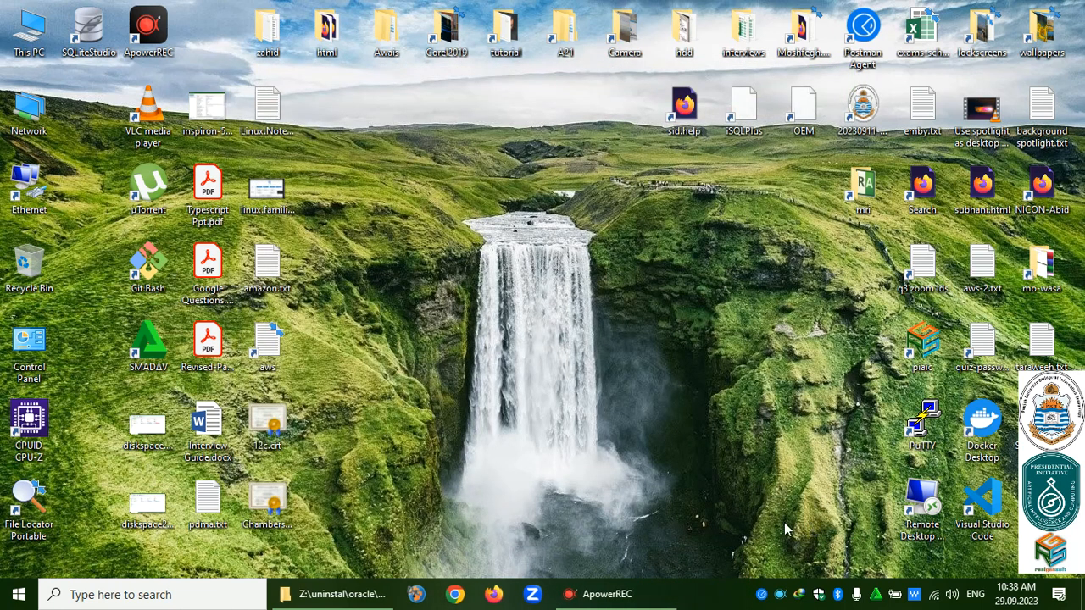
left_click(490, 596)
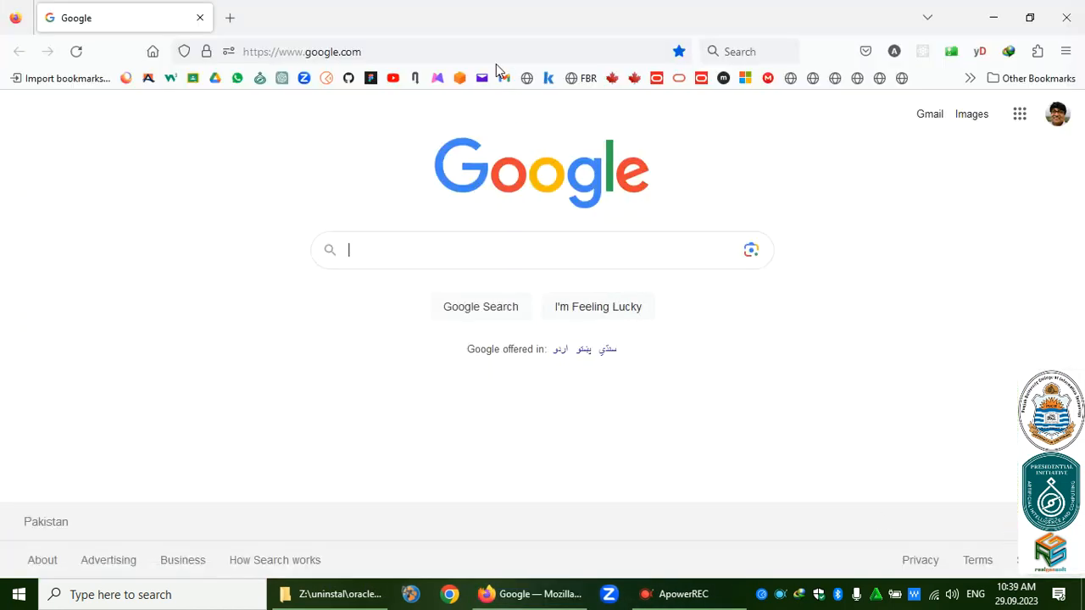
left_click(495, 48)
type("h")
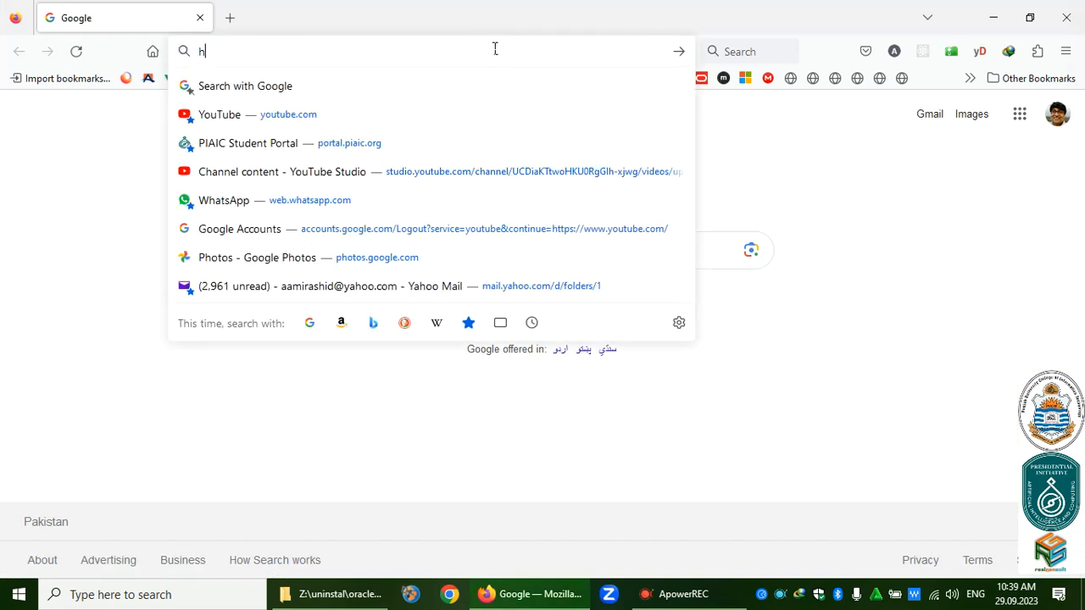
type("ttps://")
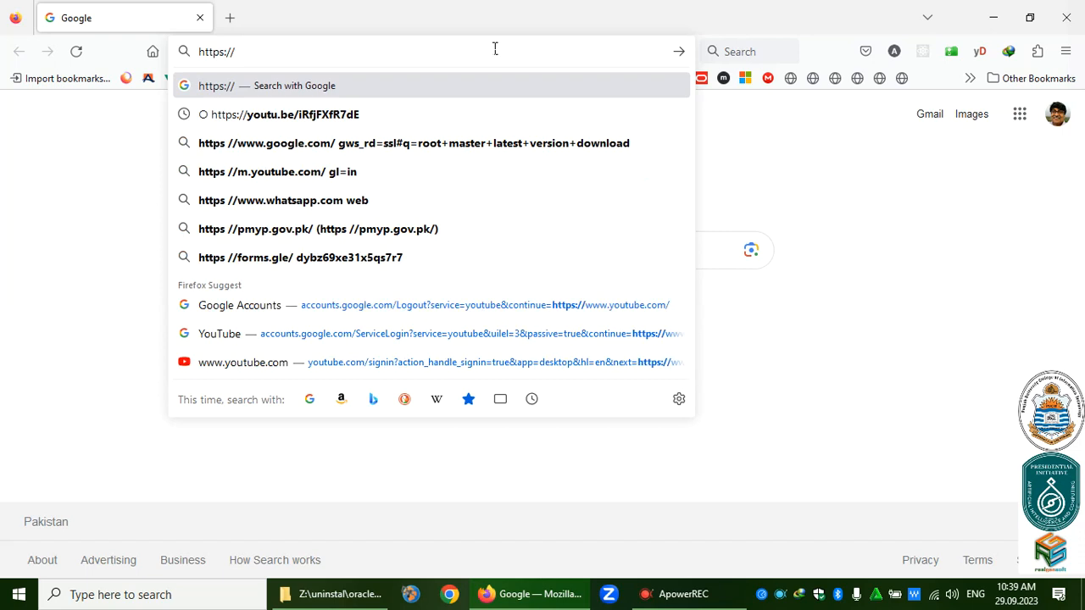
type("Amir:")
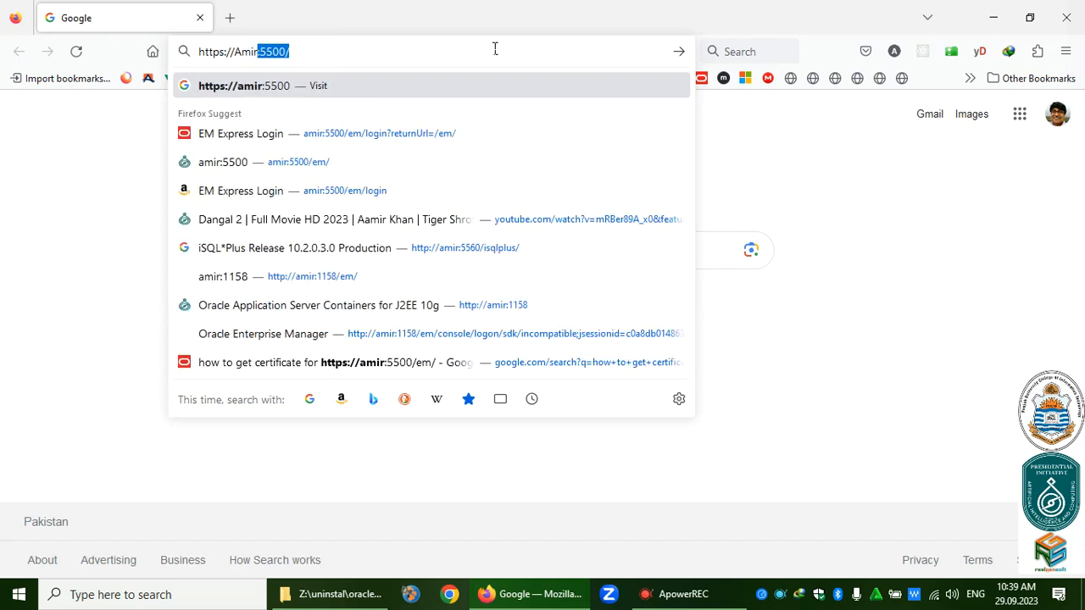
type("5500")
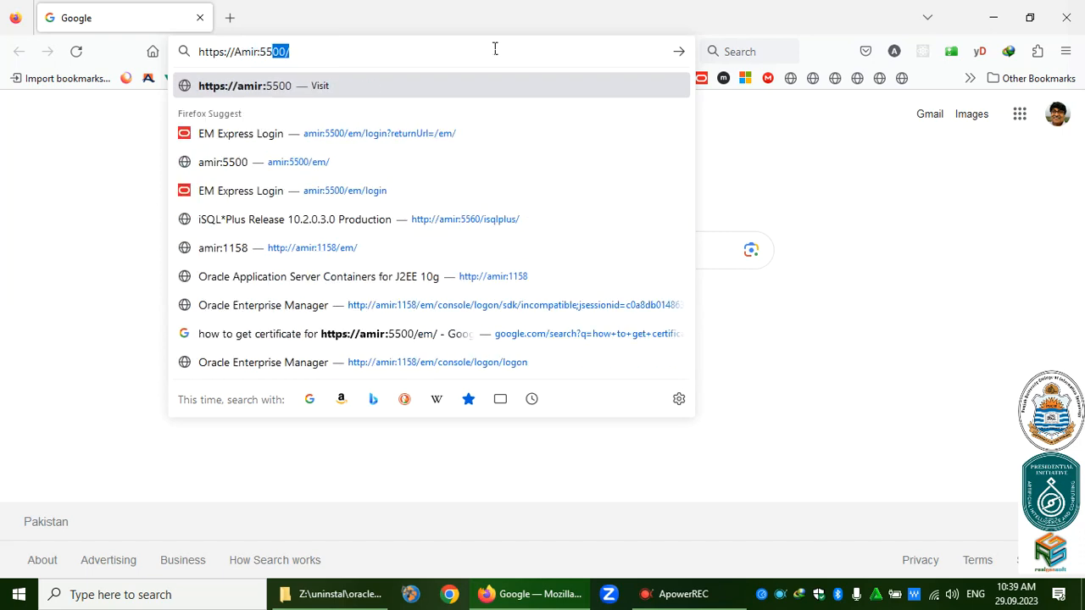
type("/em")
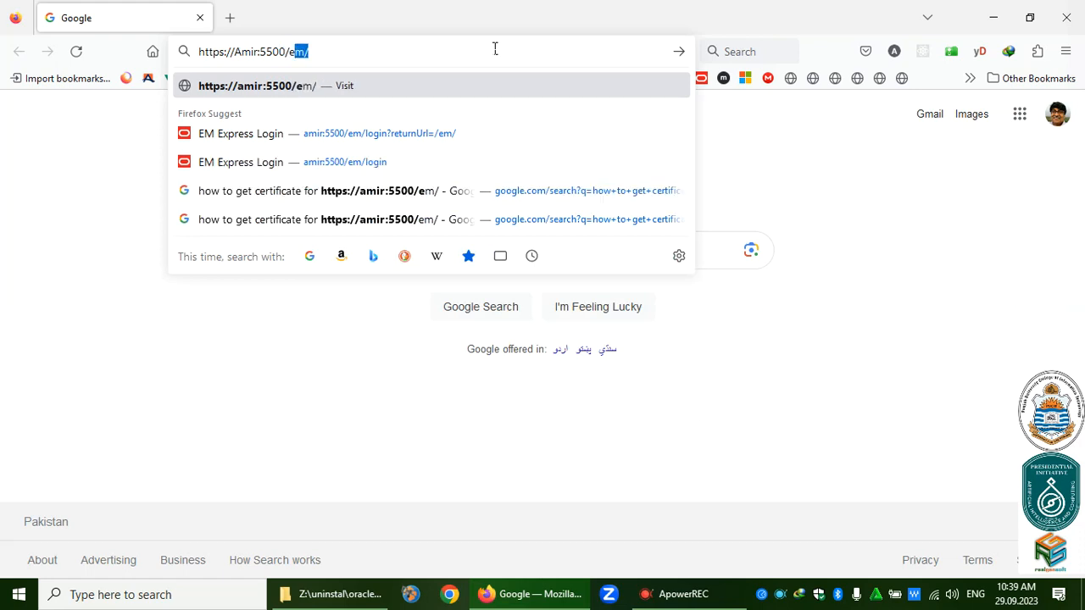
type("/")
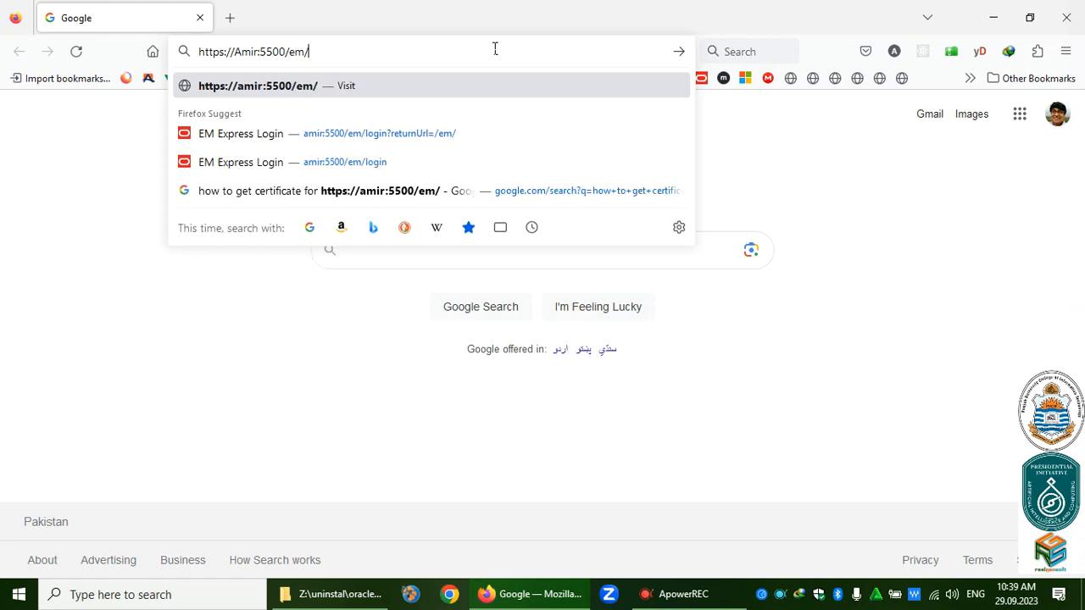
key("Return")
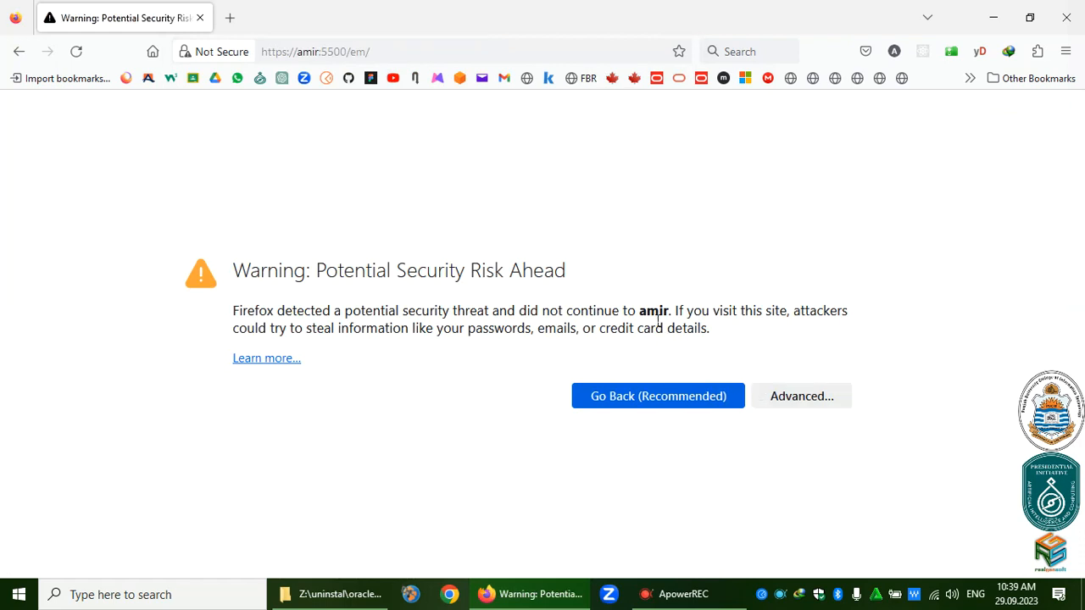
Show the MOZILLA_PKIX_ERROR_SELF_SIGNED_CERT details and copy the certificate chain text to the clipboard.
left_click(786, 396)
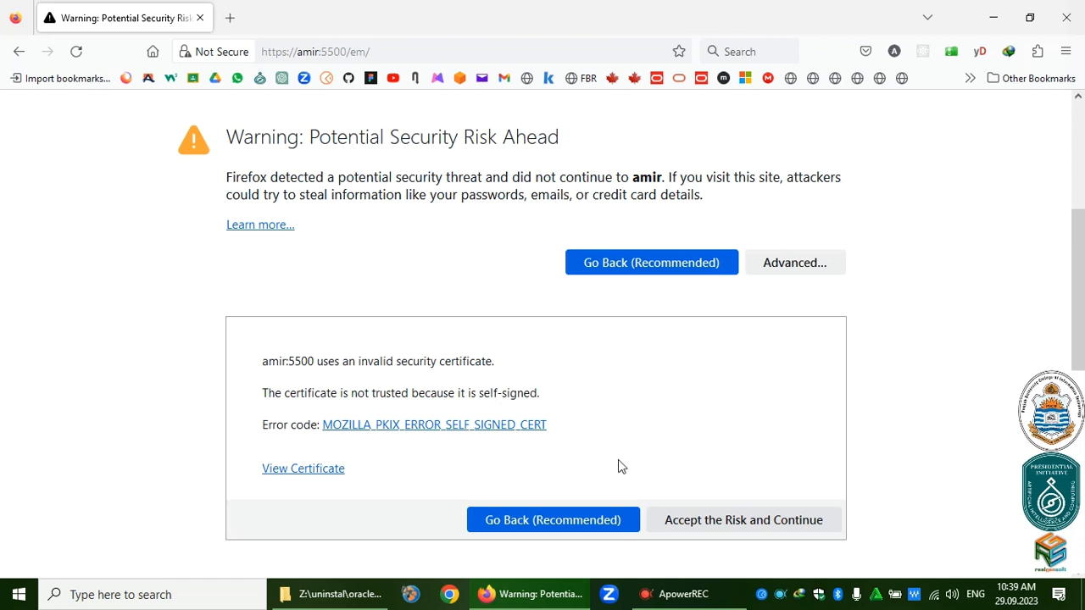
left_click(534, 435)
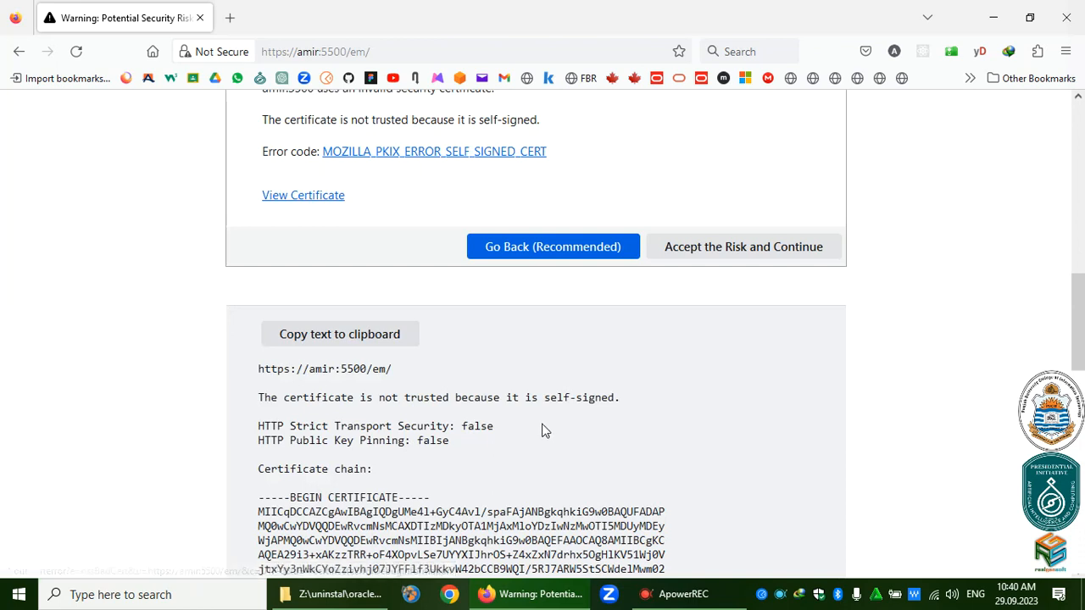
scroll(573, 373, "down", 3)
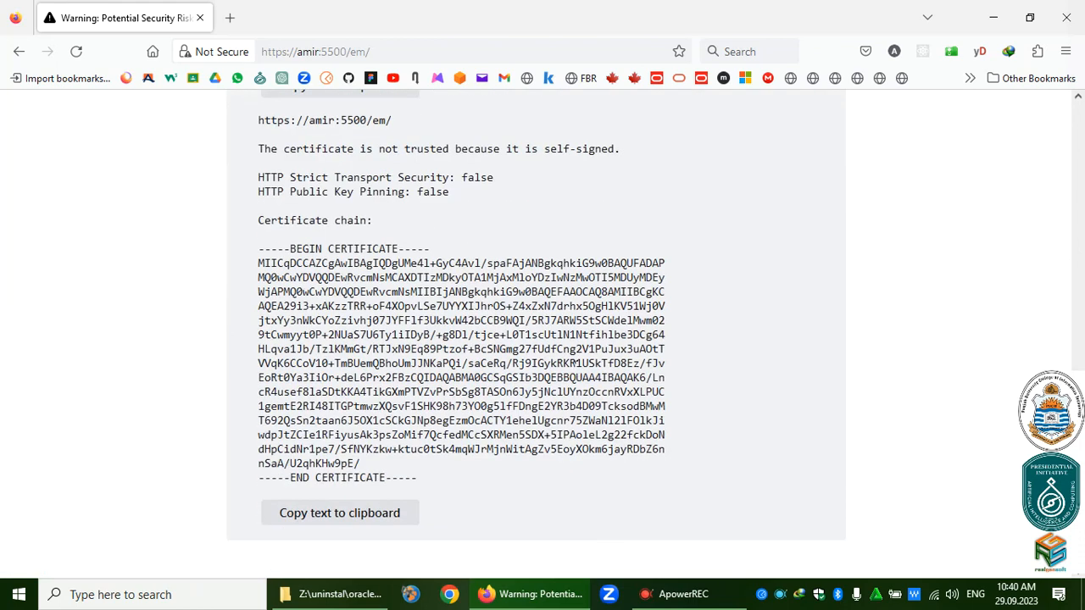
left_click(358, 513)
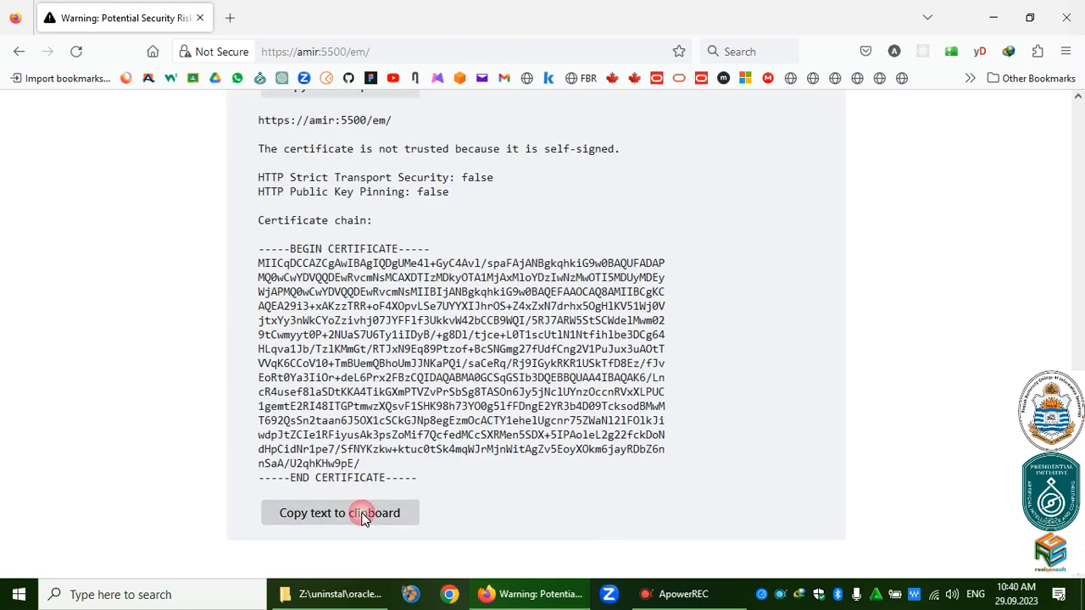
scroll(631, 447, "up", 5)
scroll(632, 447, "up", 1)
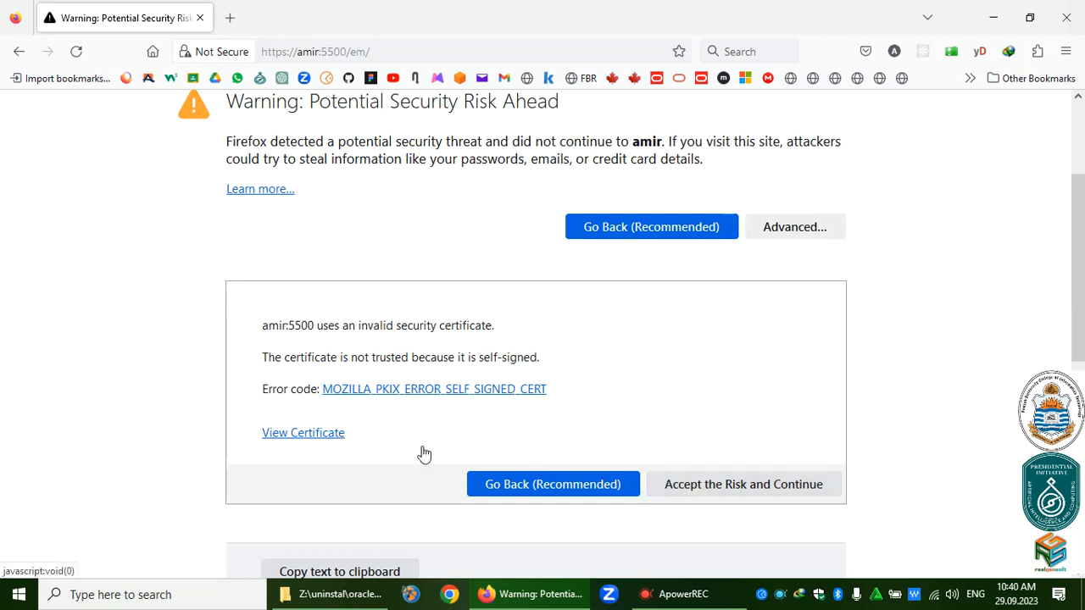
Accept the certificate risk, follow the Get Flash Player link, then close Firefox.
left_click(709, 494)
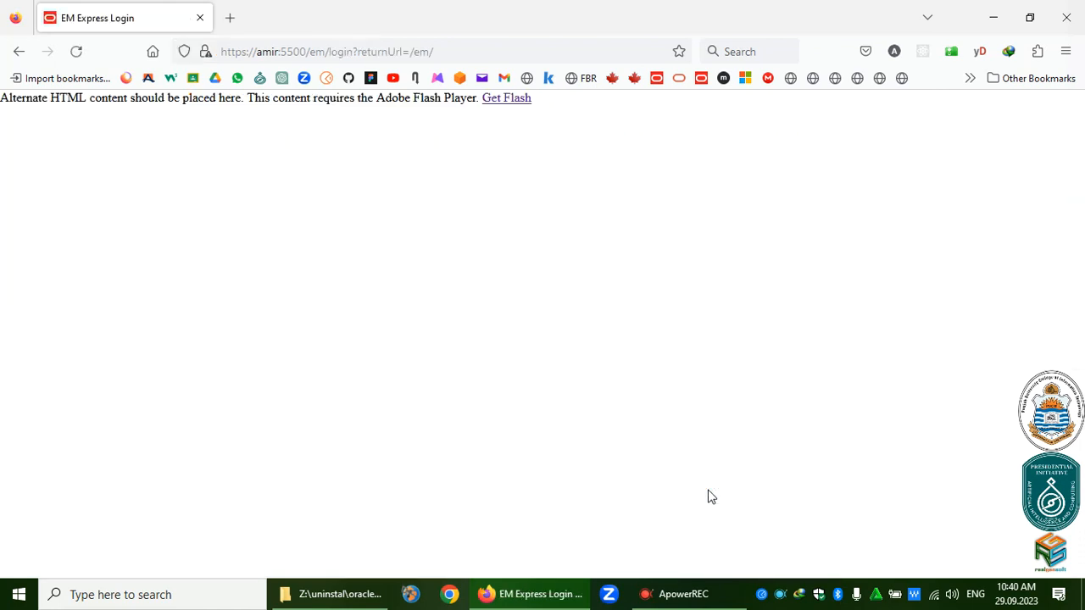
left_click(509, 100)
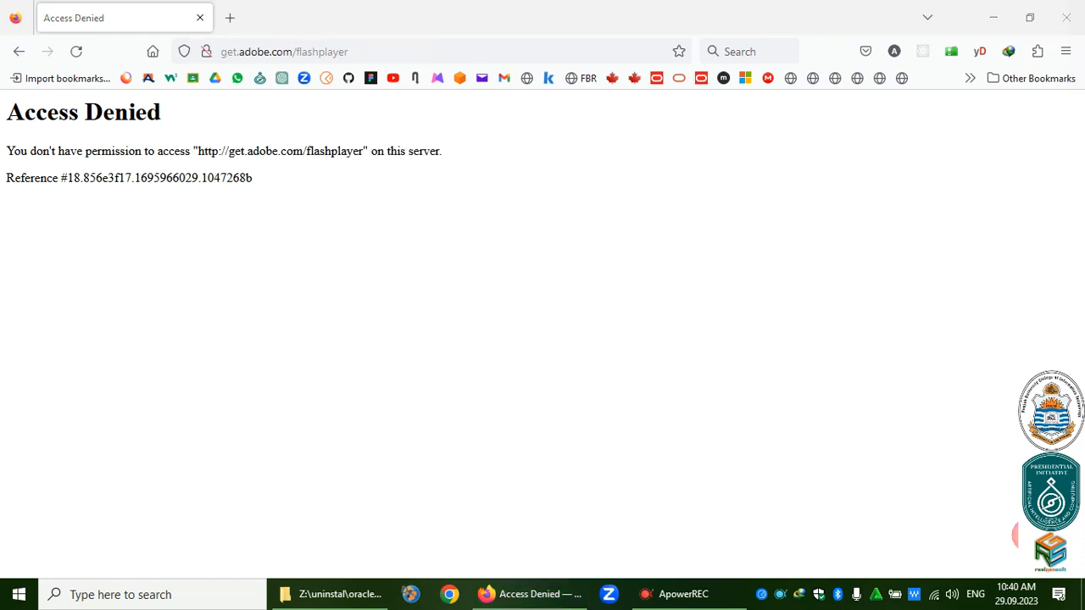
left_click(1066, 18)
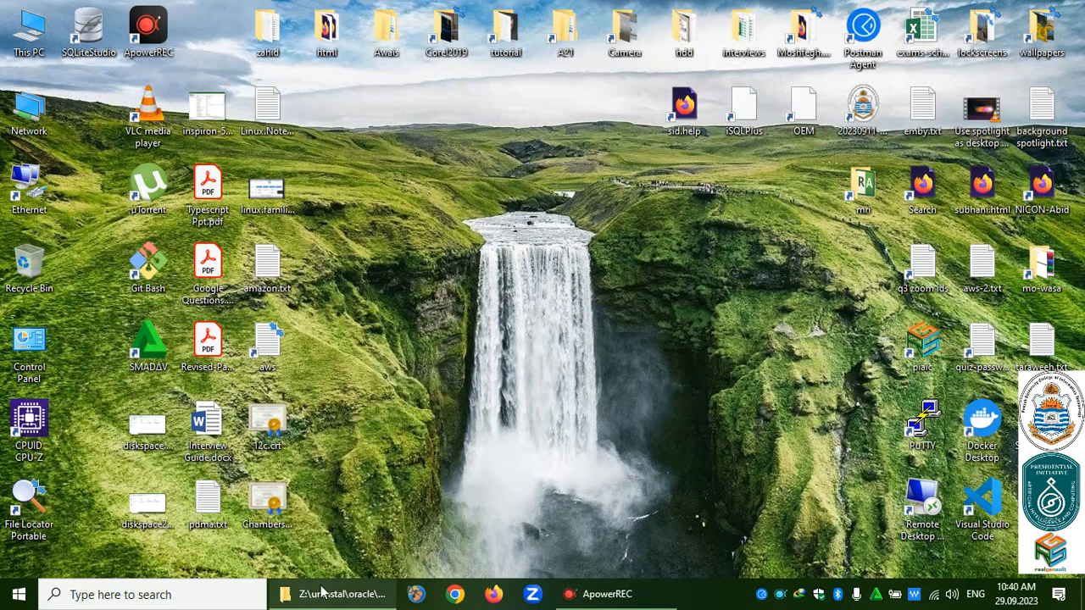
Expand the Oracle - OraDB12Home1 group in the Start menu and launch SQL Plus.
left_click(19, 594)
scroll(122, 282, "down", 5)
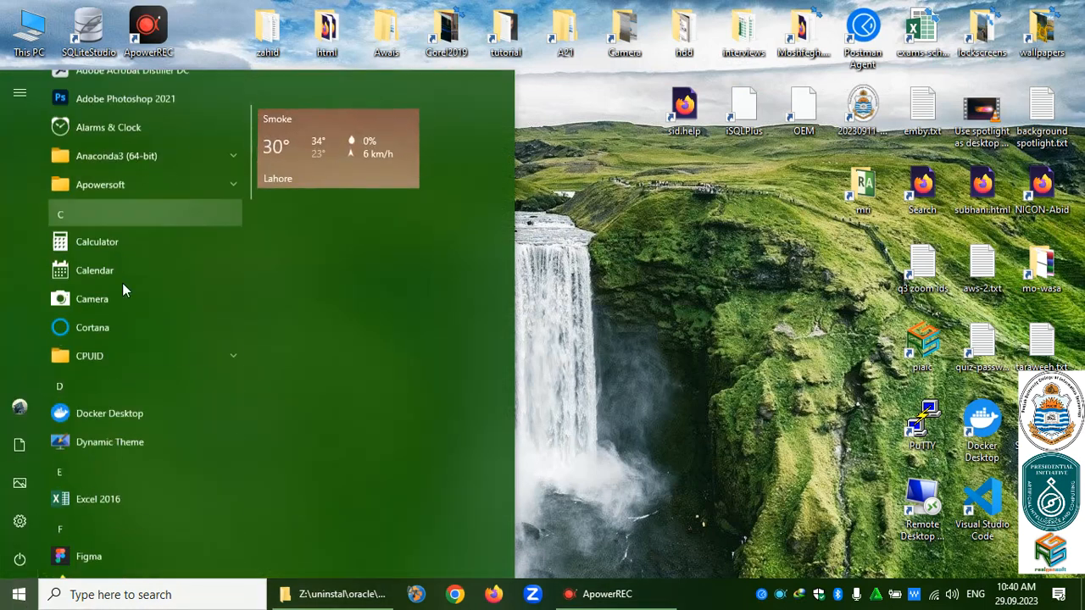
scroll(122, 290, "down", 4)
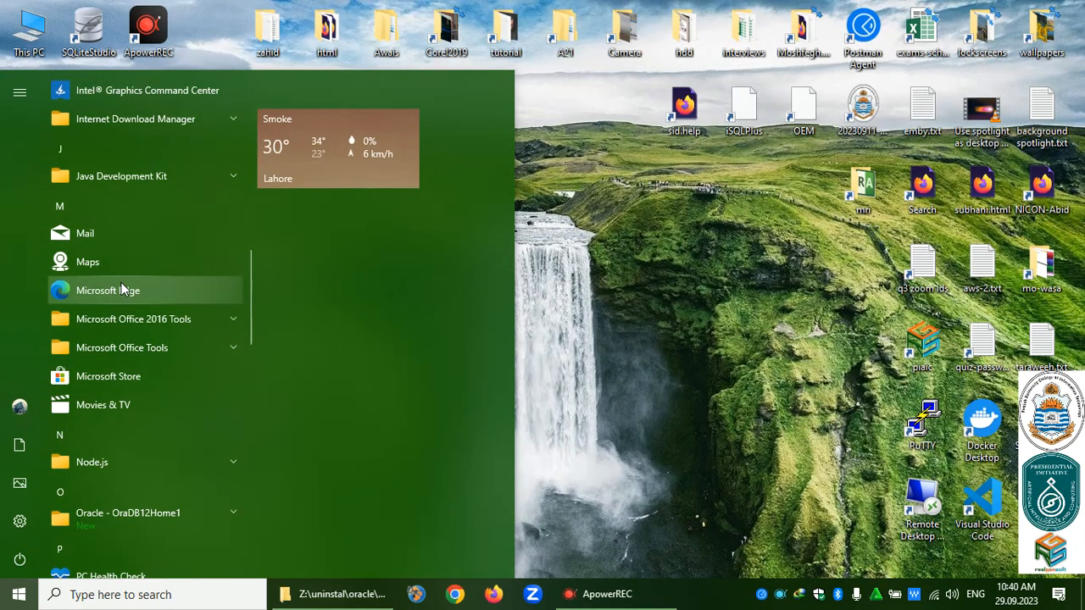
scroll(121, 288, "down", 3)
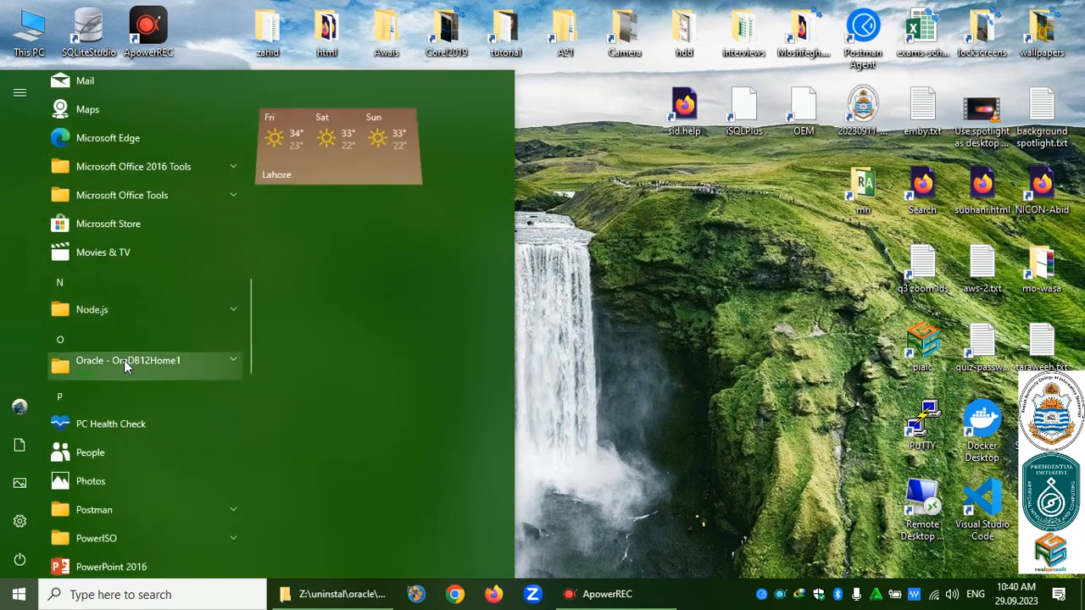
left_click(124, 360)
scroll(166, 289, "down", 3)
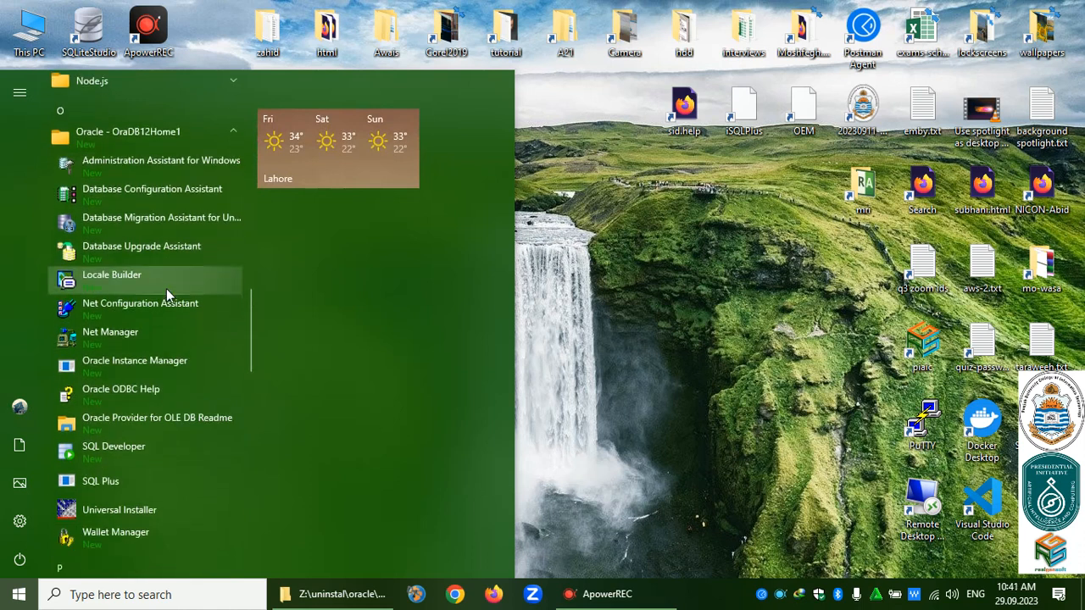
left_click(100, 482)
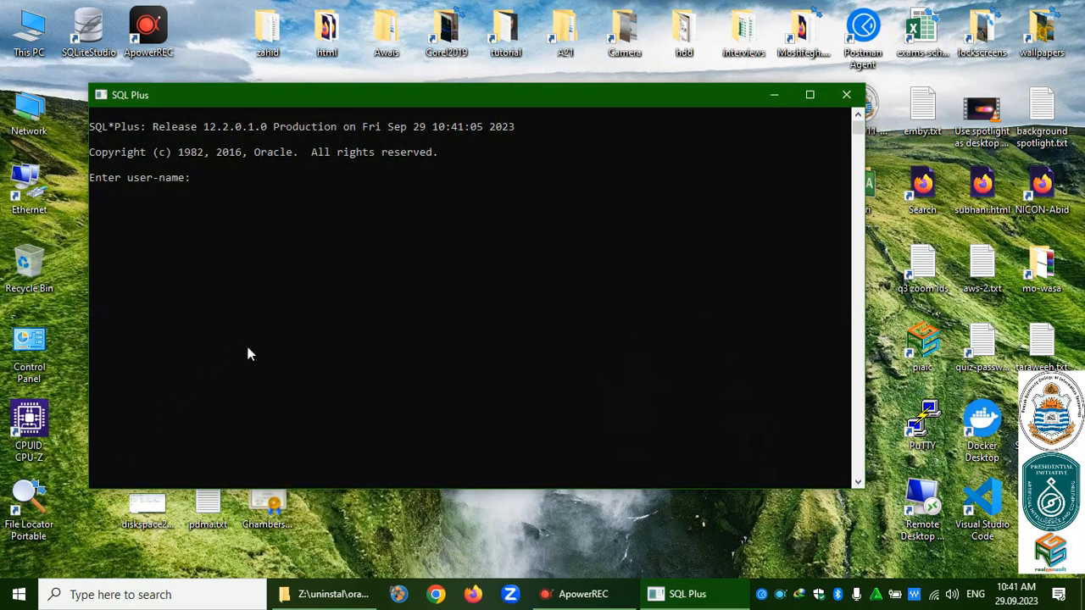
Log in to SQL*Plus as system and run select username from user_users.
type("system")
key("Return")
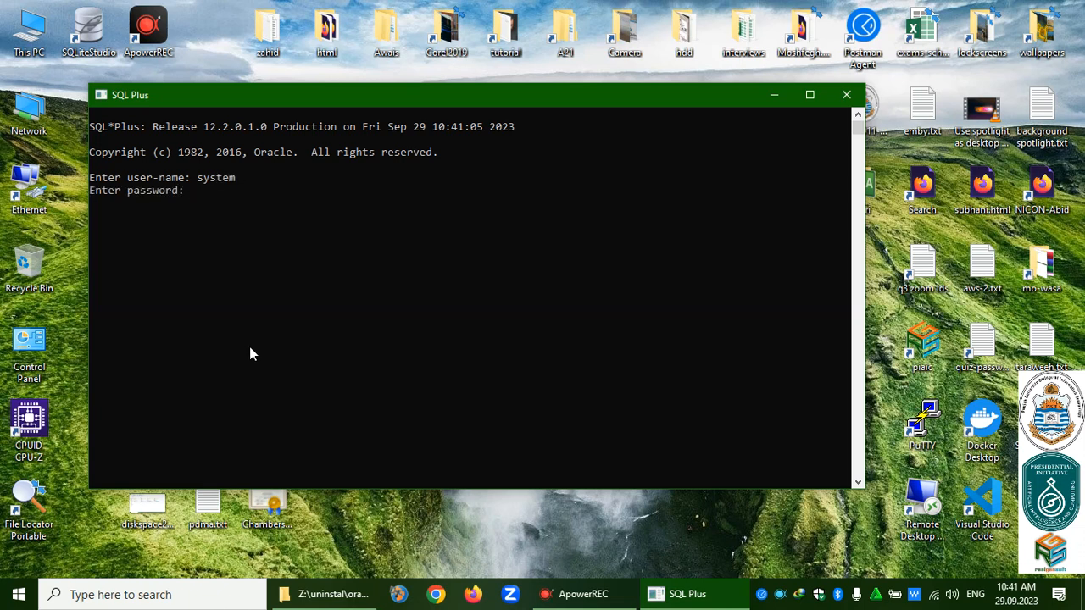
key("Return")
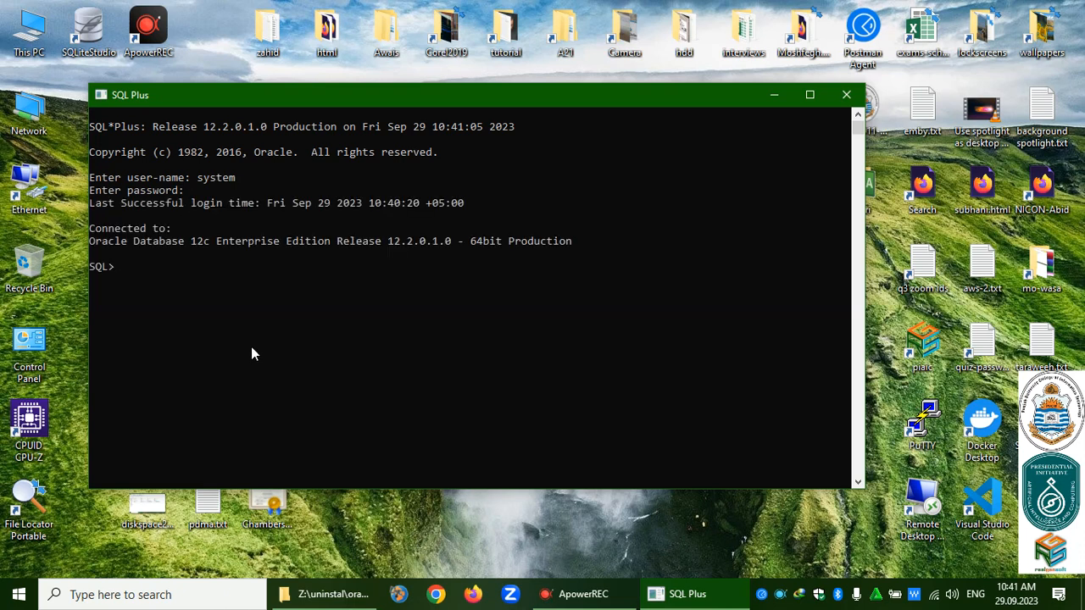
type("select user_users fro")
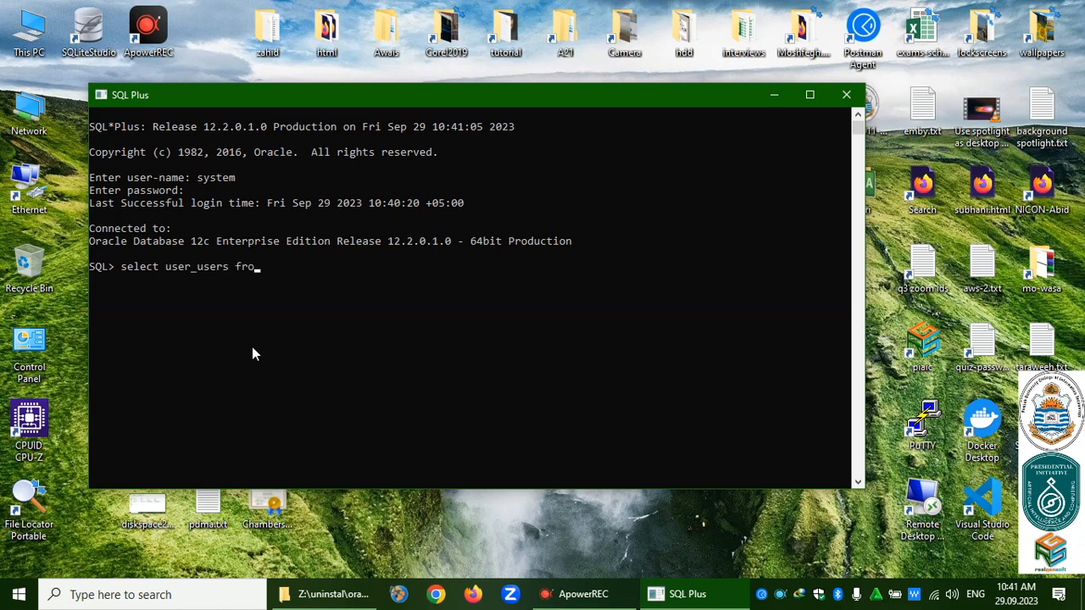
key("BackSpace")
key("BackSpace")
key("BackSpace")
key("BackSpace")
key("BackSpace")
key("BackSpace")
key("BackSpace")
key("BackSpace")
key("BackSpace")
key("BackSpace")
key("BackSpace")
key("BackSpace")
type("ername from user_users;")
key("Return")
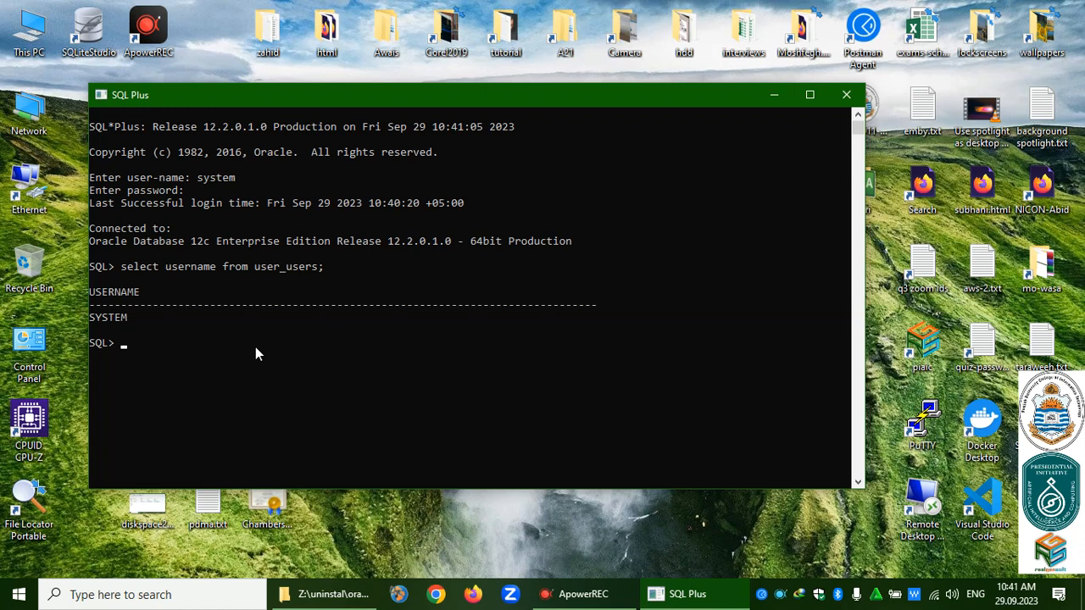
Change the query to all_users and list all 37 database usernames, including HR.
key("Up")
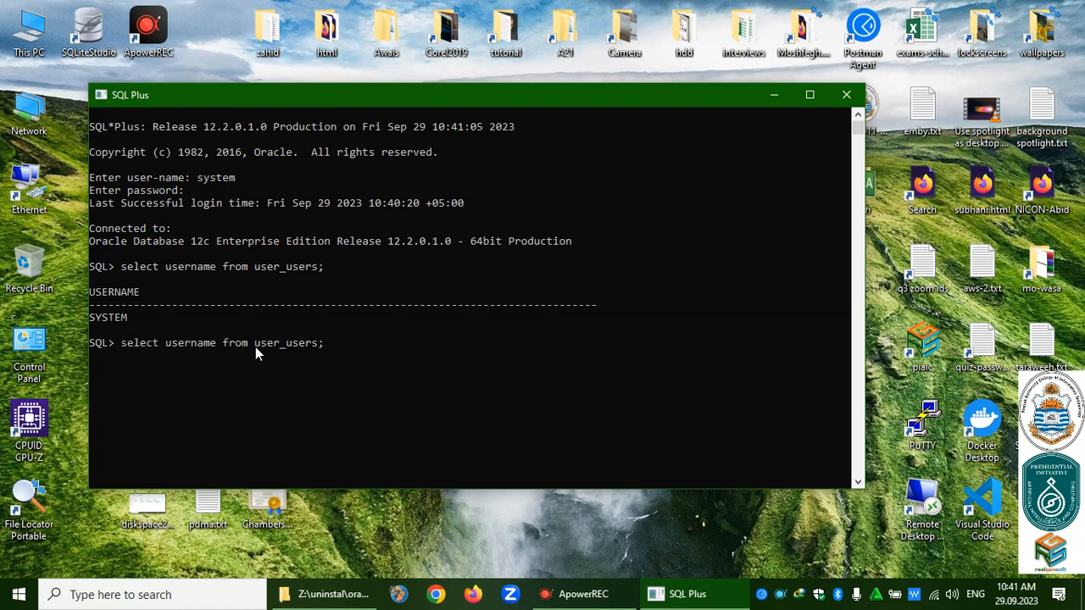
key("Left")
key("Left")
key("Left")
key("Left")
key("Left")
key("Left")
key("shift+Right")
key("shift+Right")
key("shift+Right")
type("all")
key("Delete")
key("Delete")
key("Delete")
key("Delete")
key("End")
key("Return")
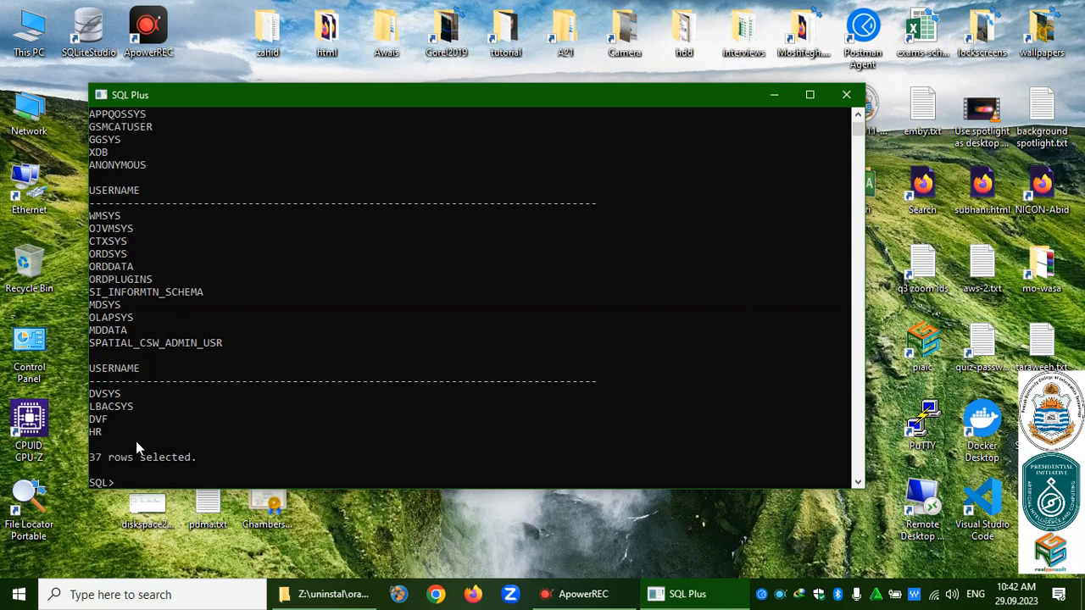
Try connecting as the HR user, which fails because the account is locked.
left_click(219, 477)
type("conn hr/oracle")
key("Return")
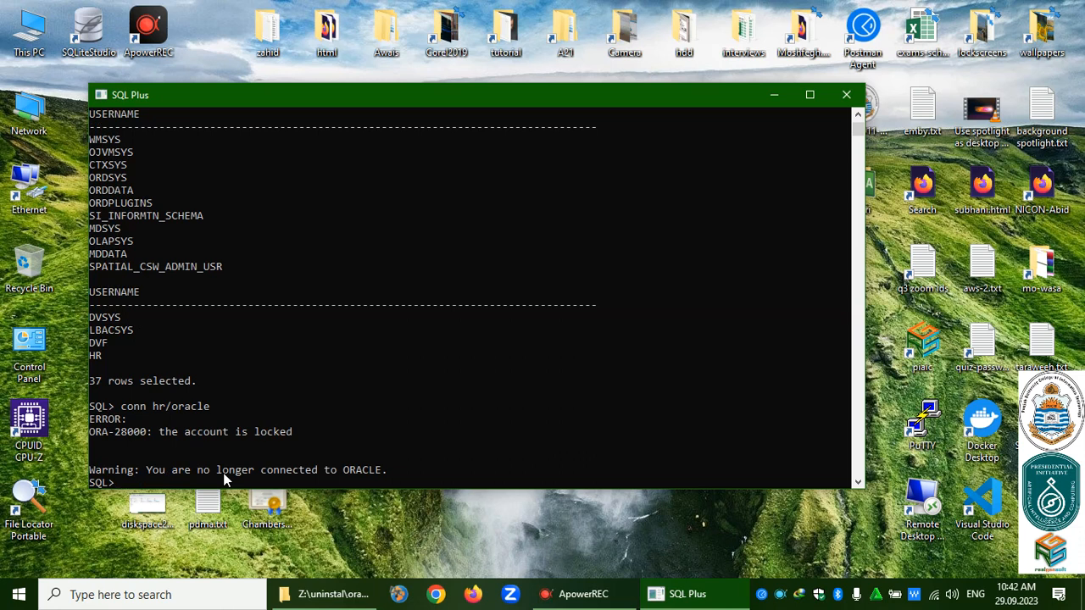
Reconnect as system and unlock the HR account with a new password.
type("conn system/oracle")
key("Return")
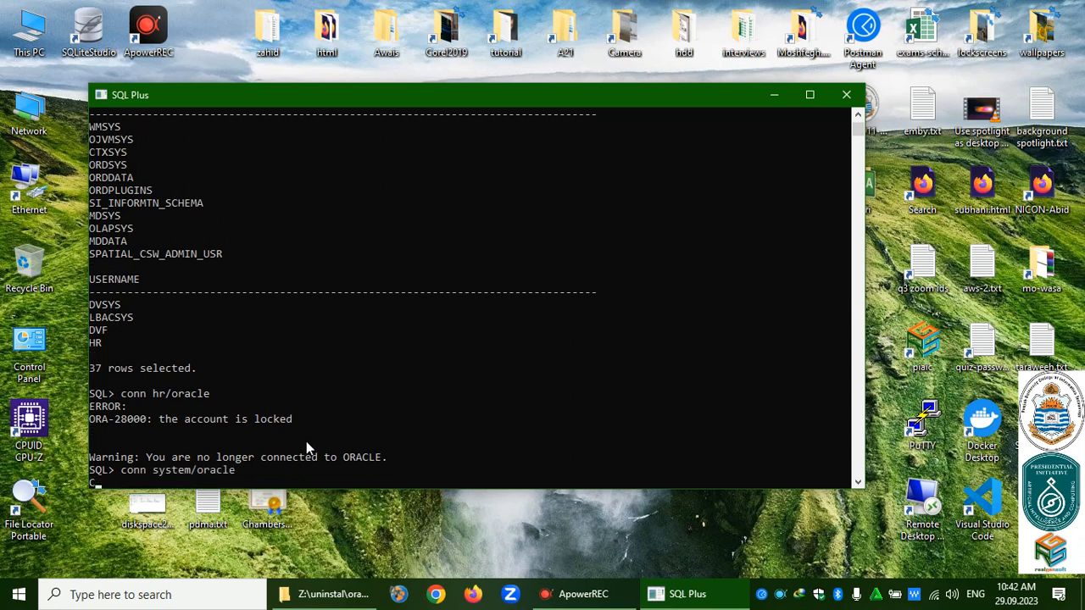
type("alter user")
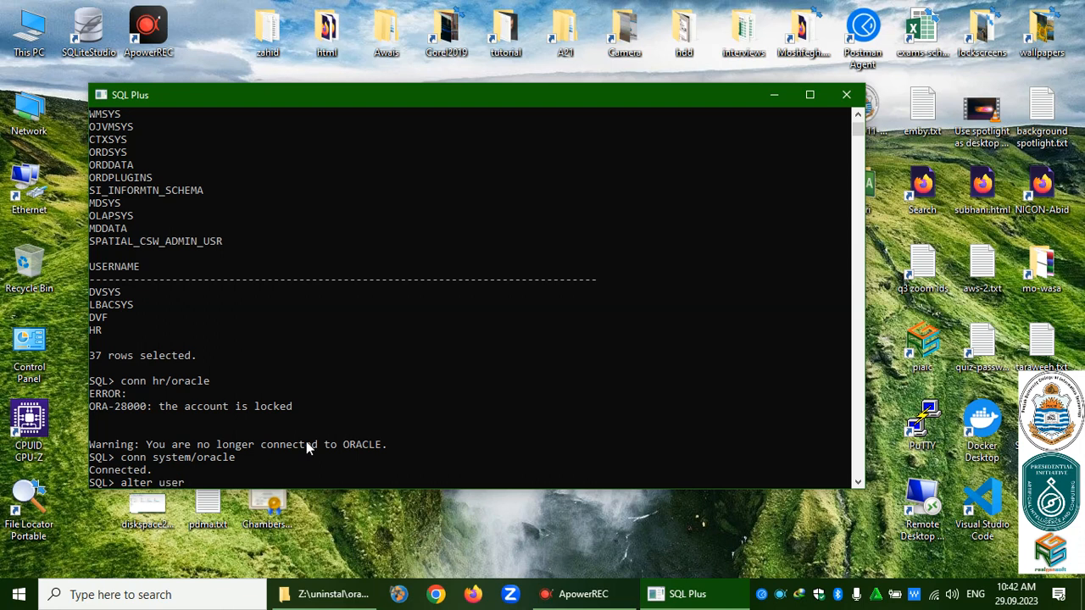
type(" hr identified by hr account ")
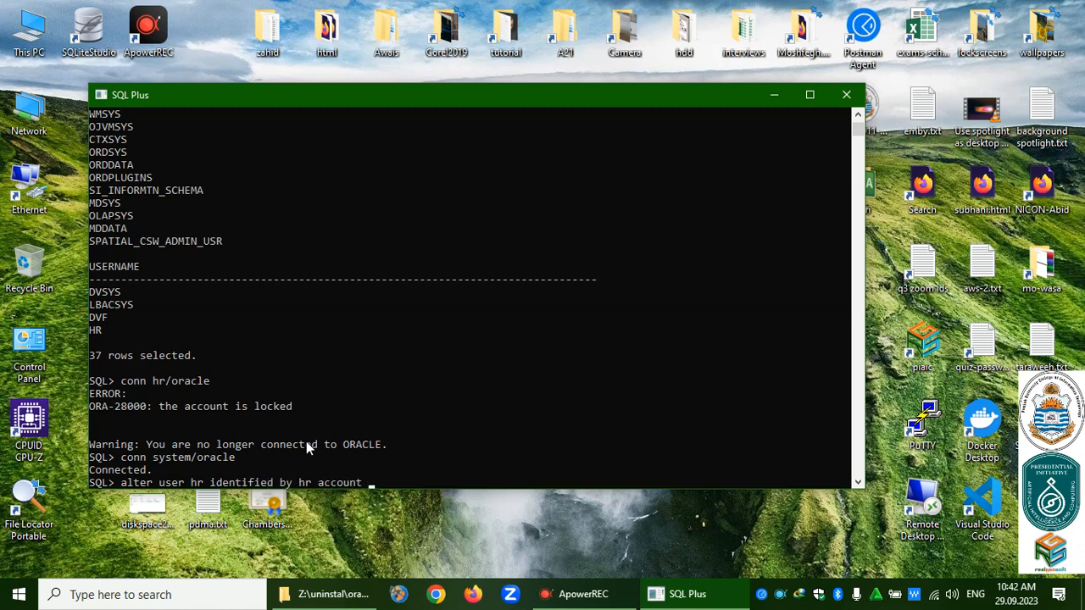
type("unlock;")
key("Return")
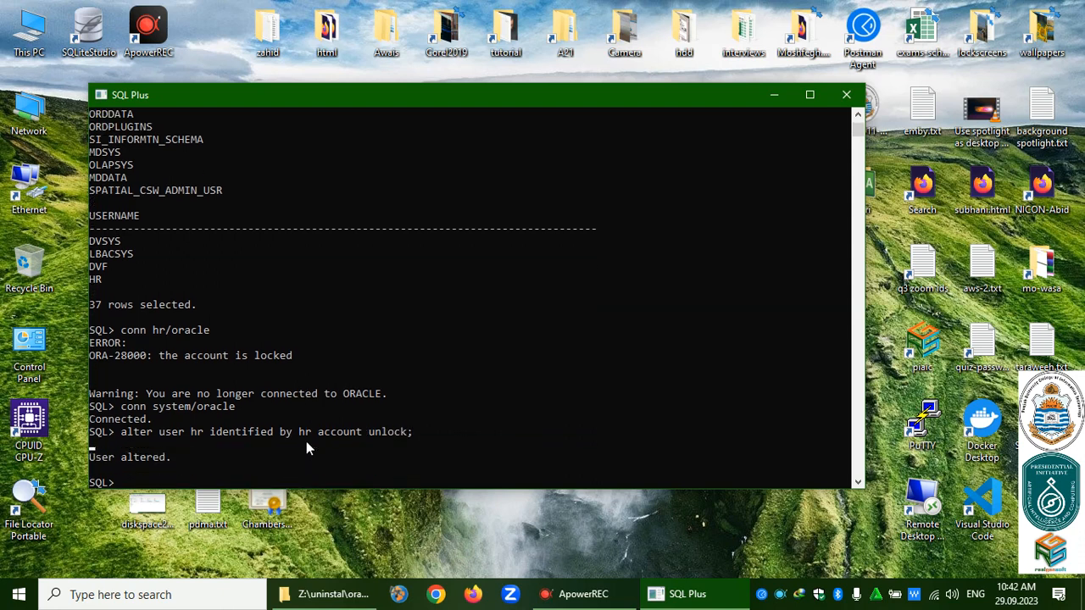
Connect as HR with its new password and list its tables with select * from tab.
type("conn hr/hr")
key("Return")
type("select * from tab;")
key("Return")
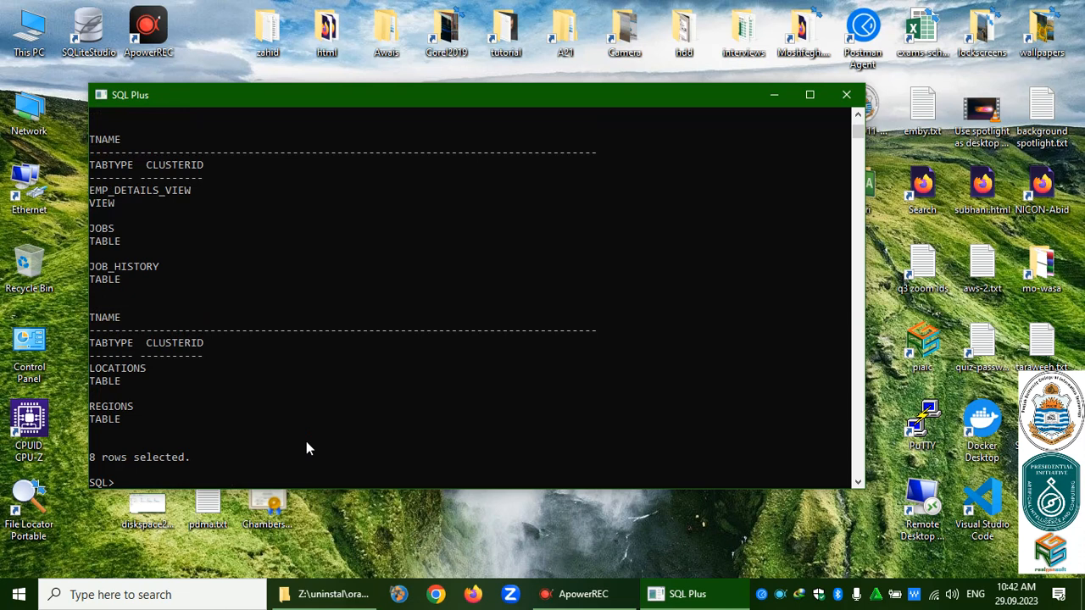
Format the tname column to a15, then a20, re-running the table listing each time.
type("col tname for a15")
key("Return")
type("/")
key("Return")
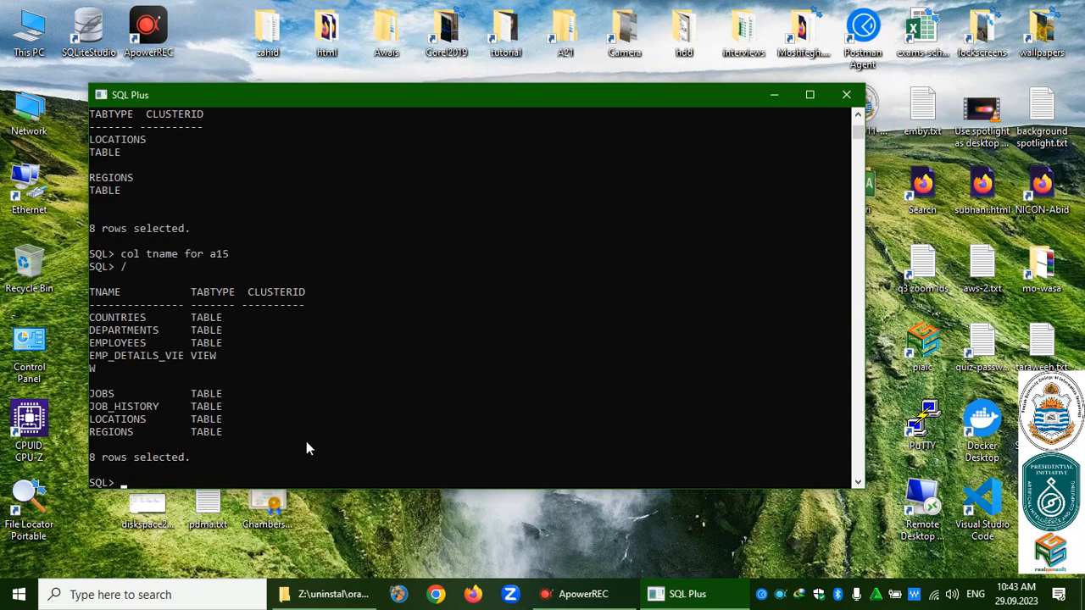
type("col tname for a20")
key("Return")
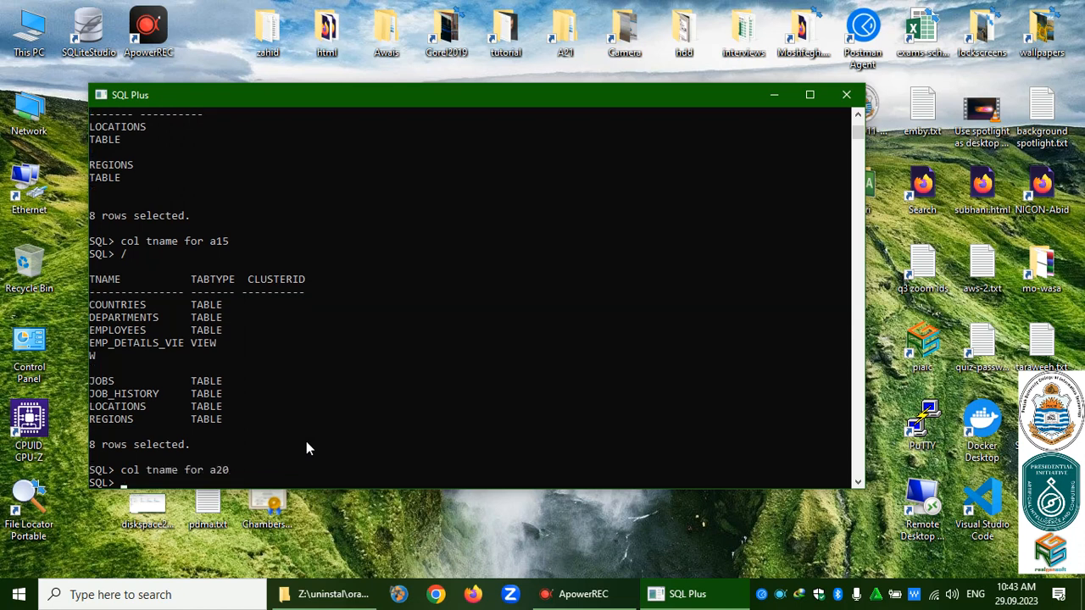
type("/")
key("Return")
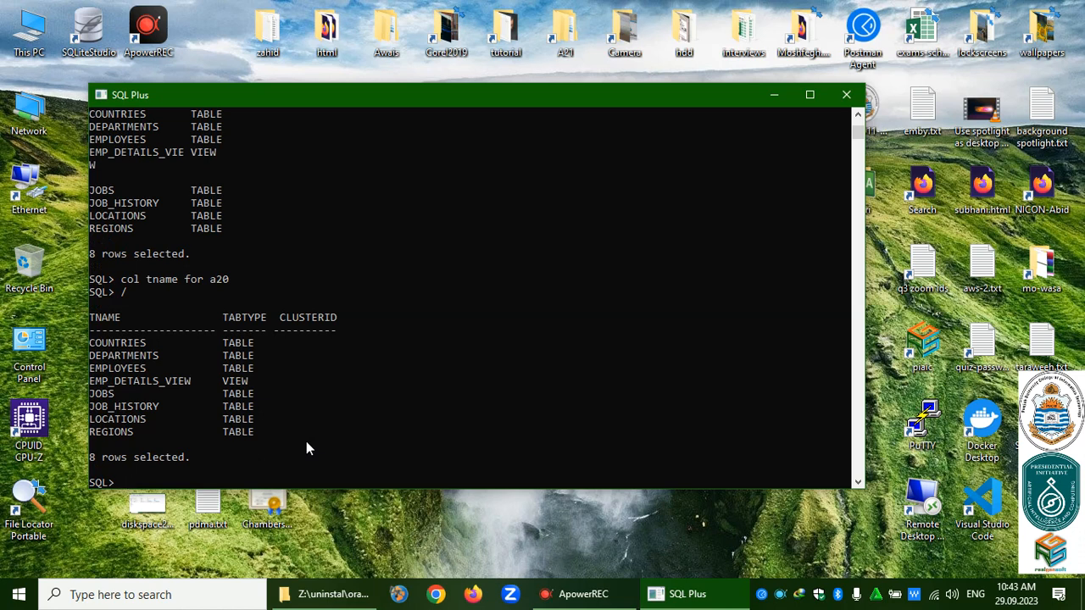
Count the departments table rows (27) and exit SQL*Plus.
type("select count(*) from dep")
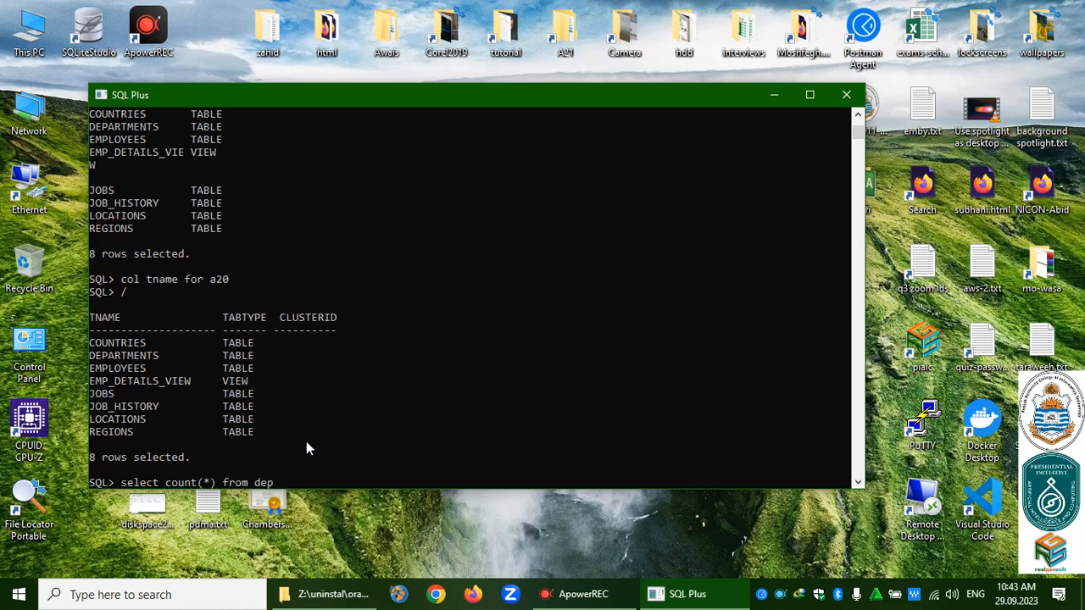
type("artments;")
key("Return")
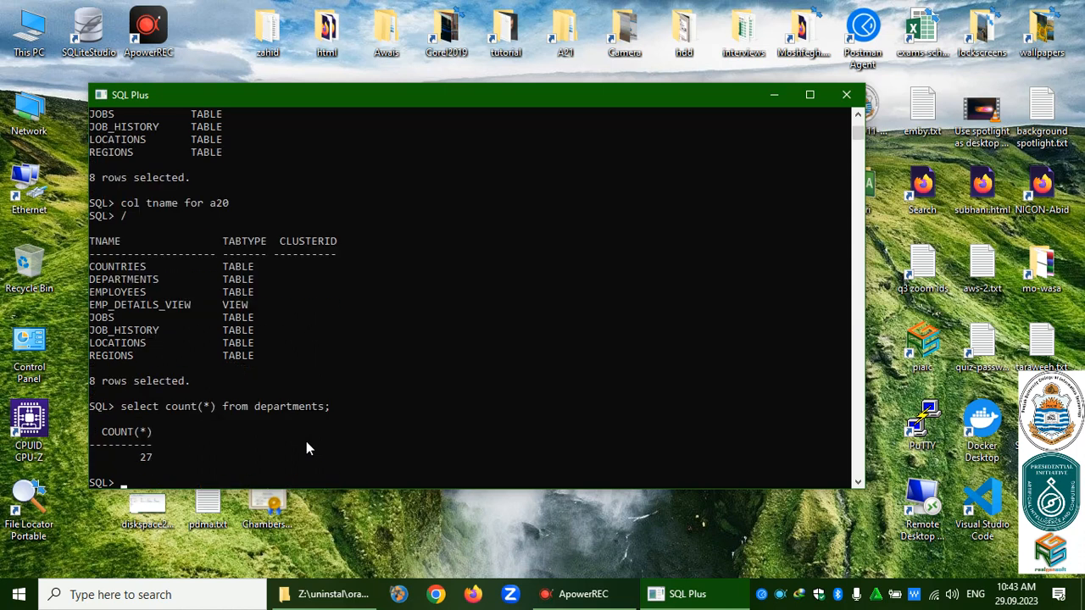
type("exit")
key("Return")
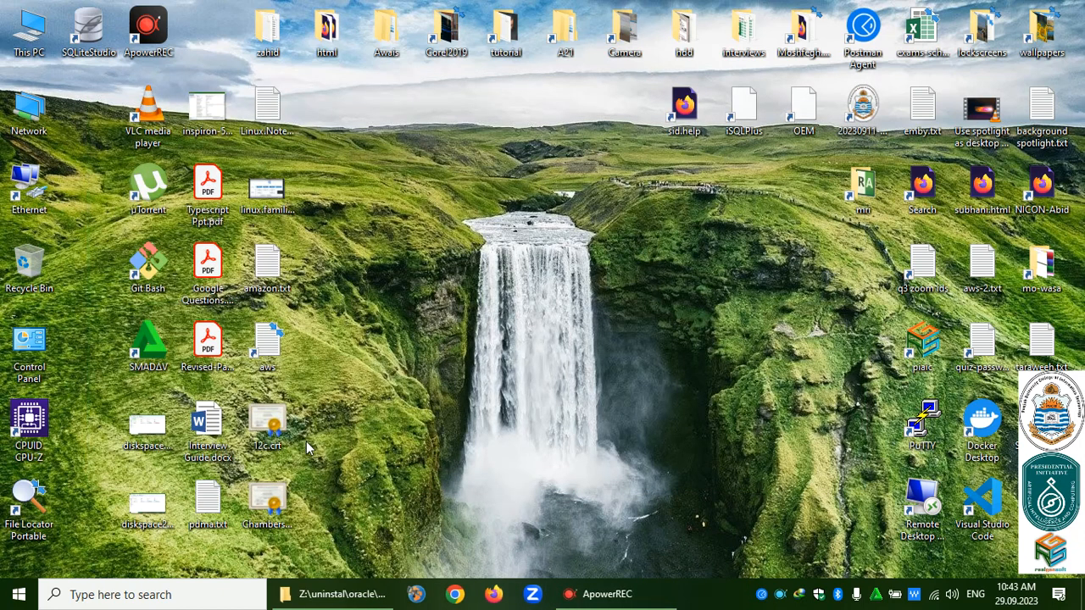